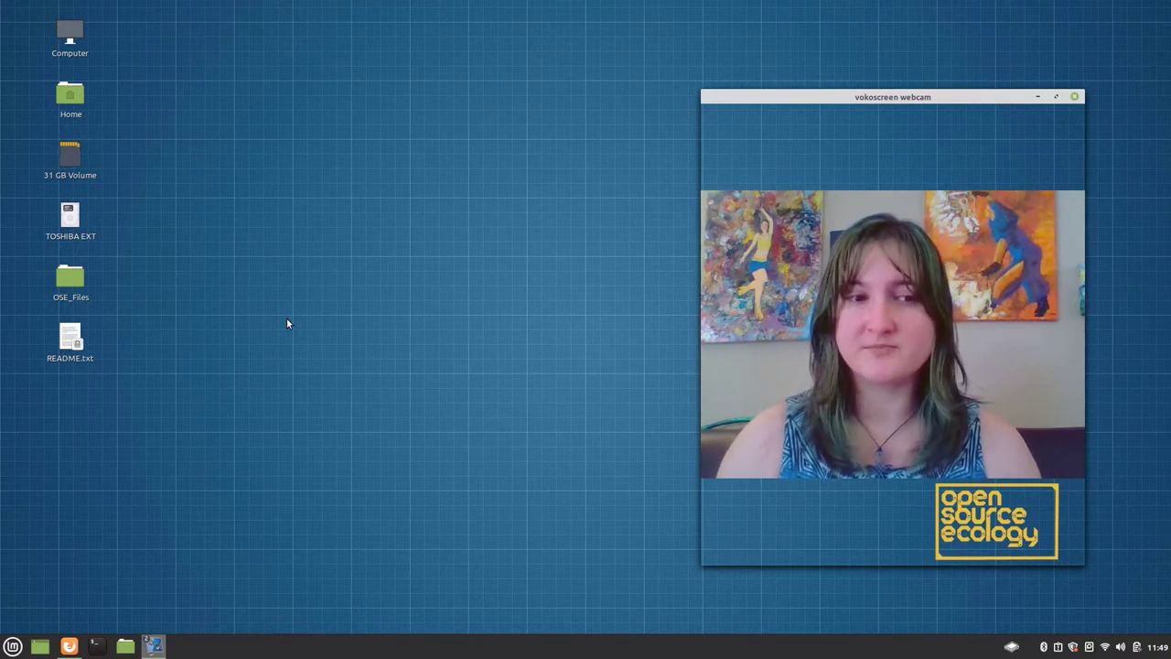
Launch Inkscape from the Graphics menu to get a blank New document 1.
{"action": "left_click", "coordinate": [12, 646]}
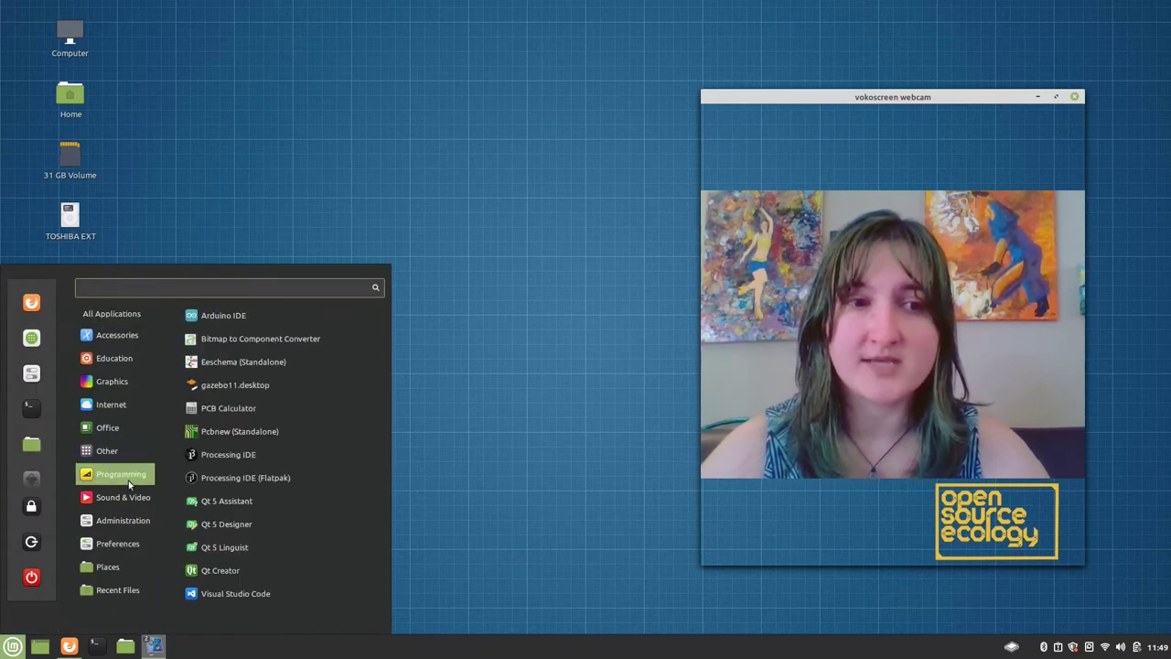
{"action": "mouse_move", "coordinate": [135, 443]}
{"action": "mouse_move", "coordinate": [128, 387]}
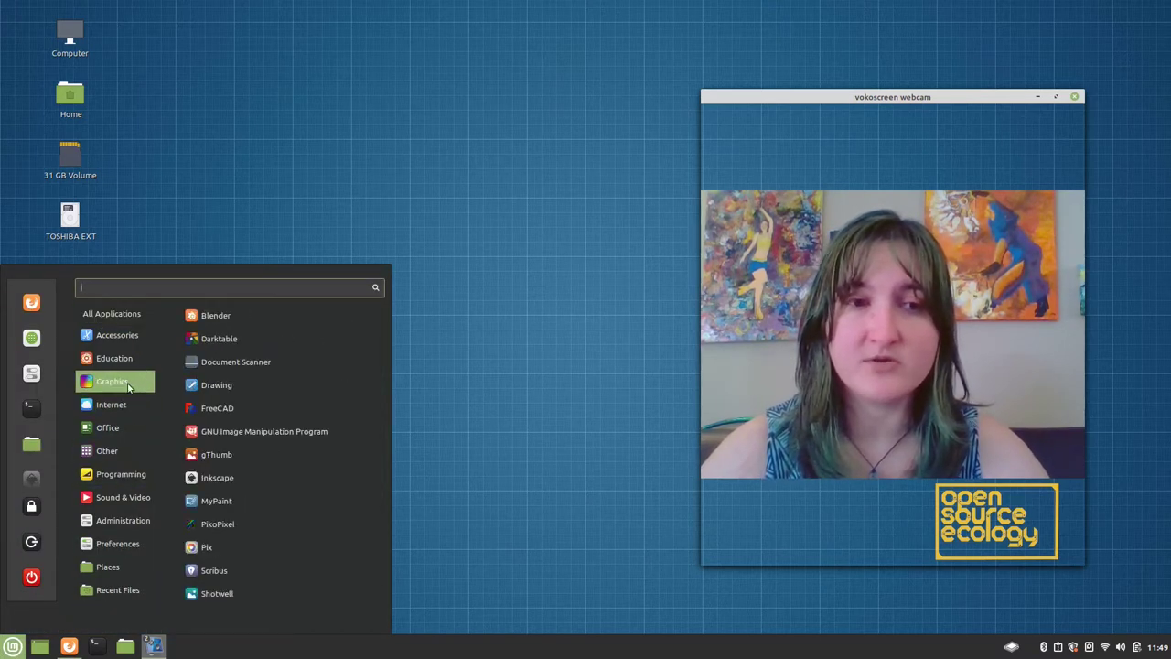
{"action": "left_click", "coordinate": [255, 470]}
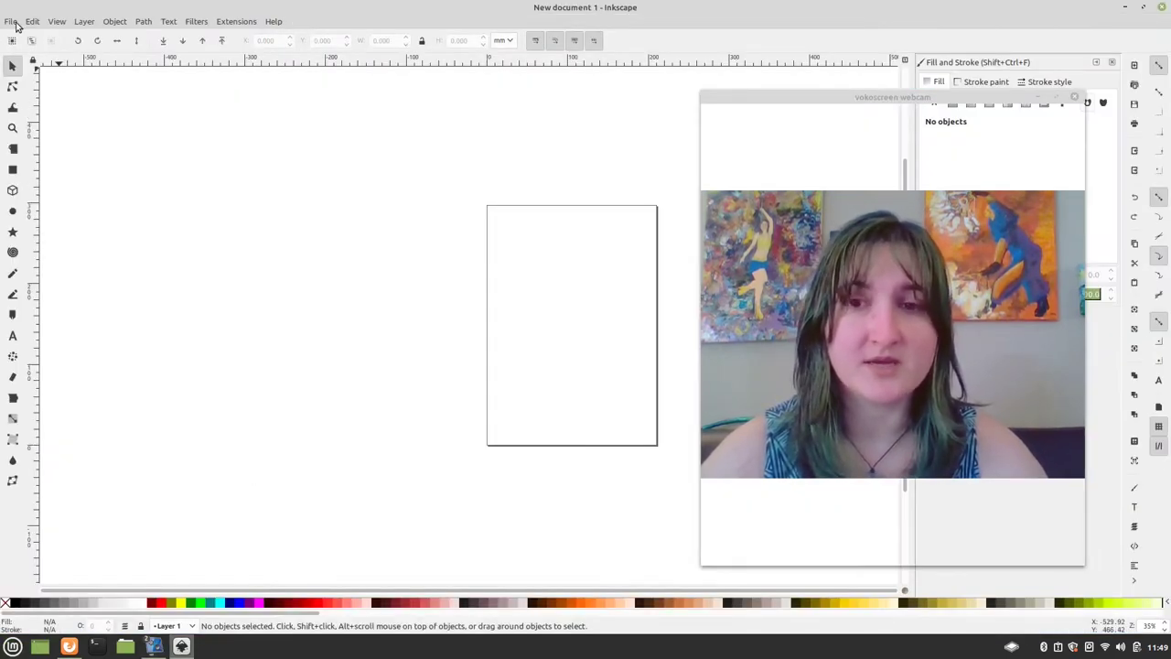
{"action": "left_click", "coordinate": [11, 21]}
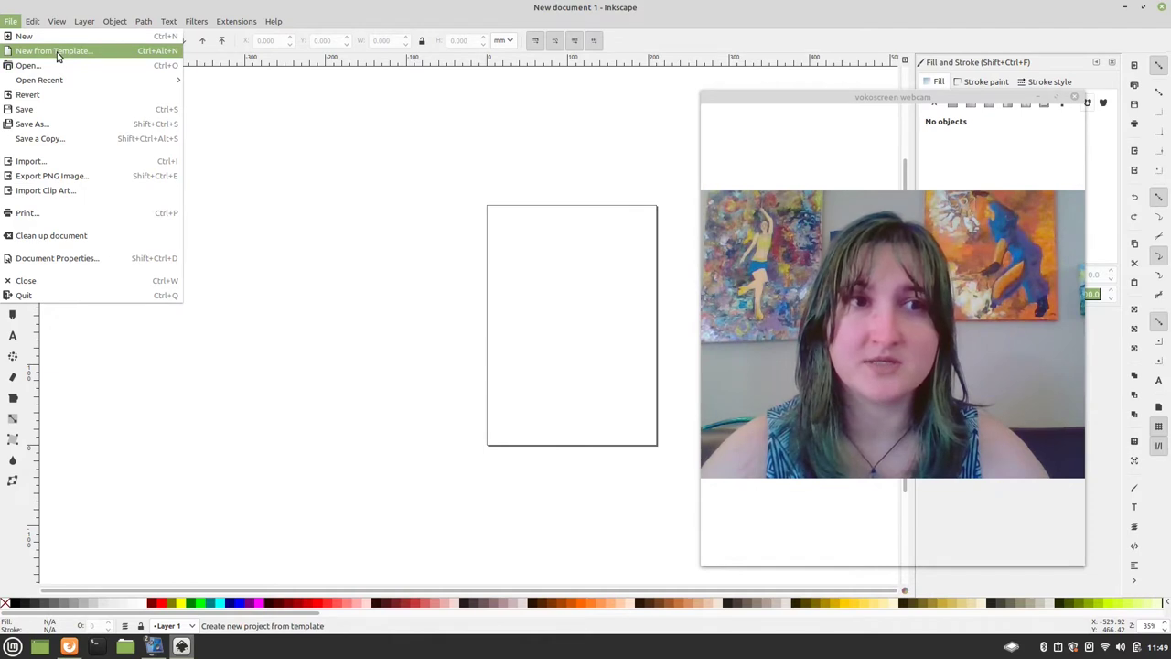
Create New document 2 from the portrait plotter template using New from Template.
{"action": "left_click", "coordinate": [57, 52]}
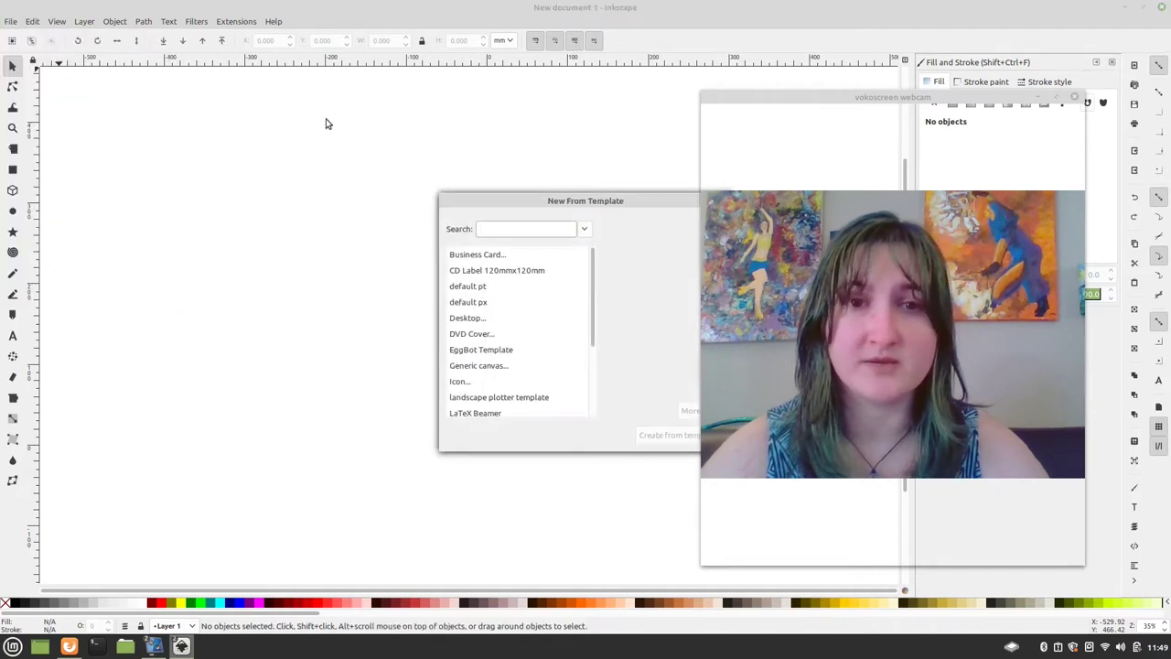
{"action": "left_click_drag", "start_coordinate": [585, 200], "coordinate": [436, 172]}
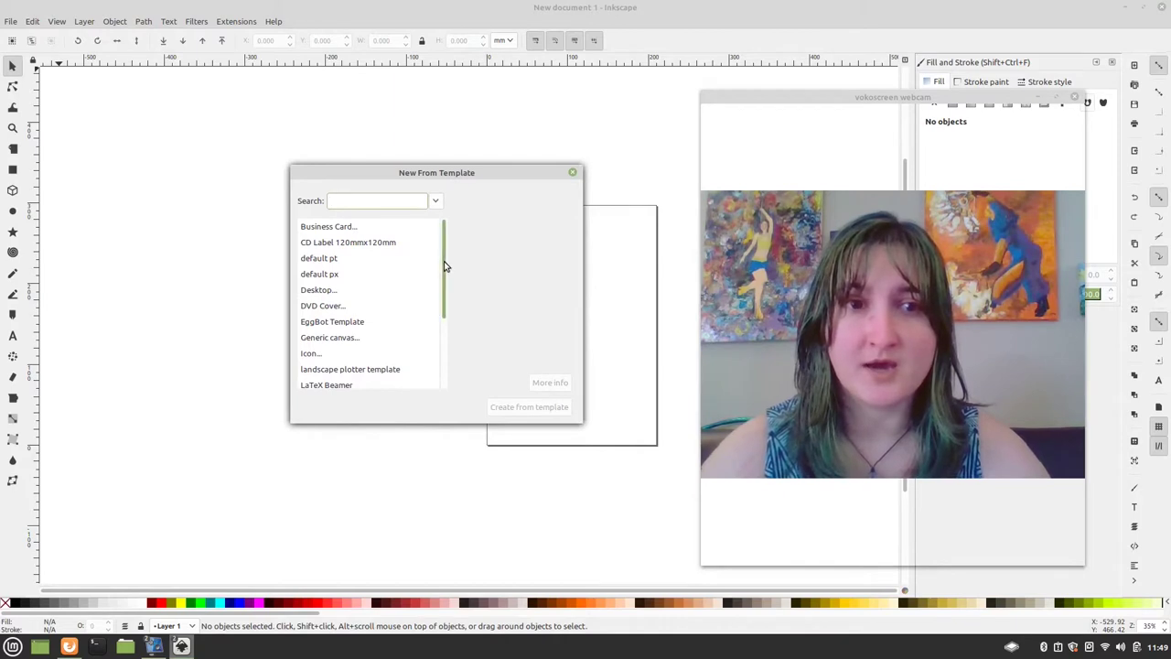
{"action": "left_click_drag", "start_coordinate": [446, 266], "coordinate": [438, 341]}
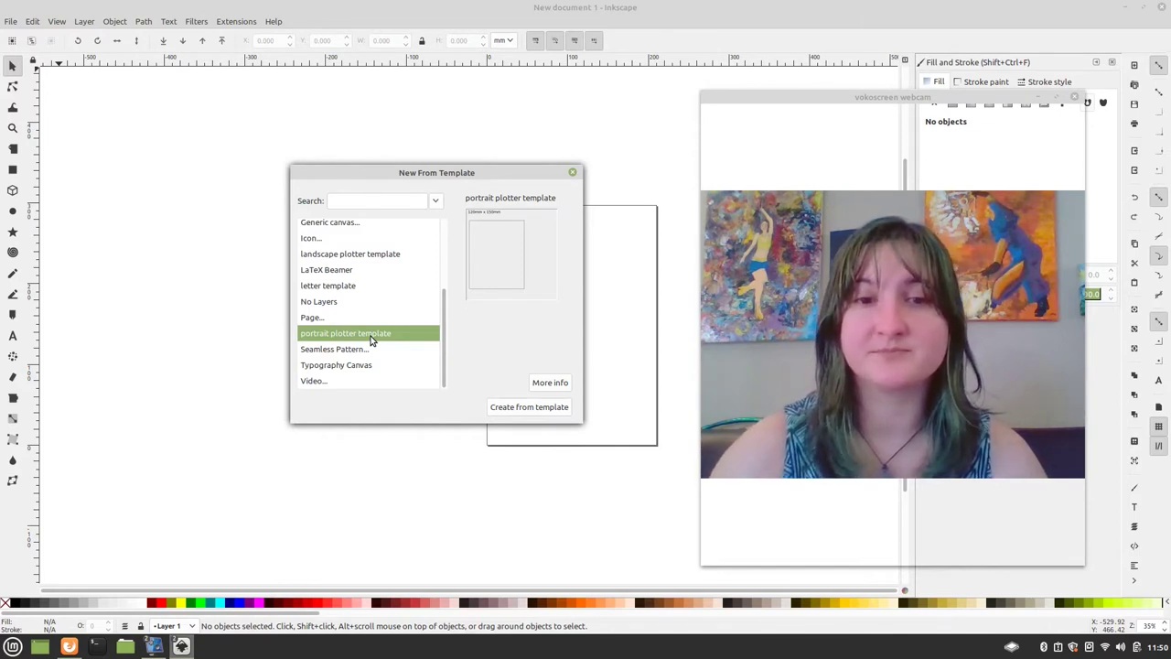
{"action": "left_click", "coordinate": [529, 409]}
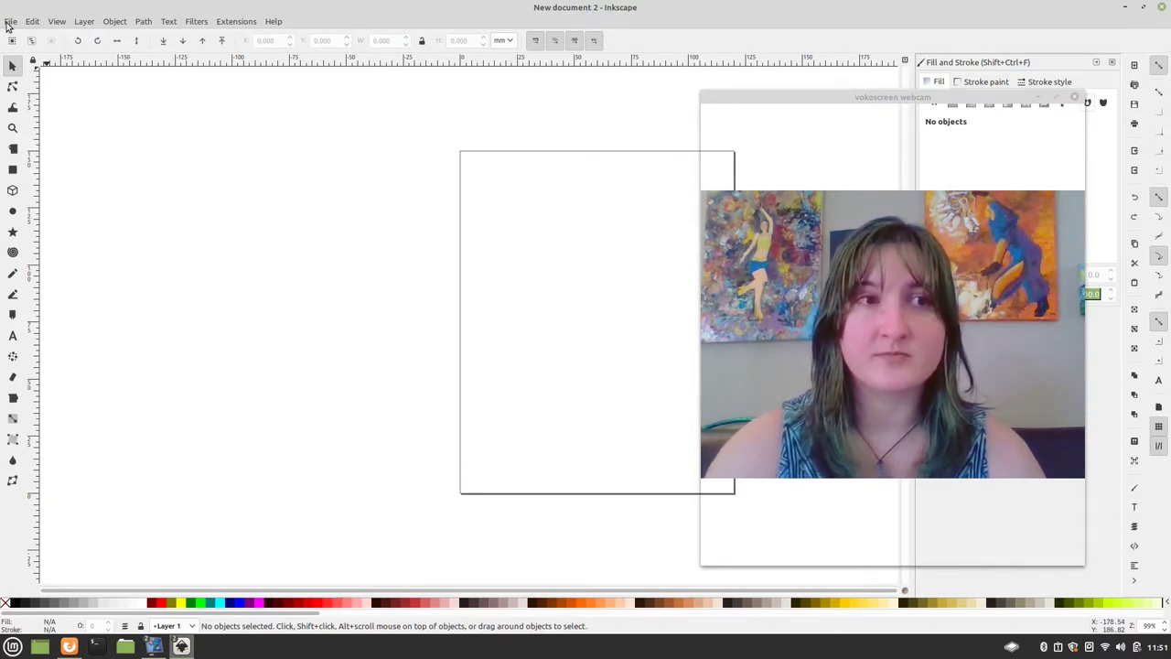
{"action": "left_click", "coordinate": [9, 22]}
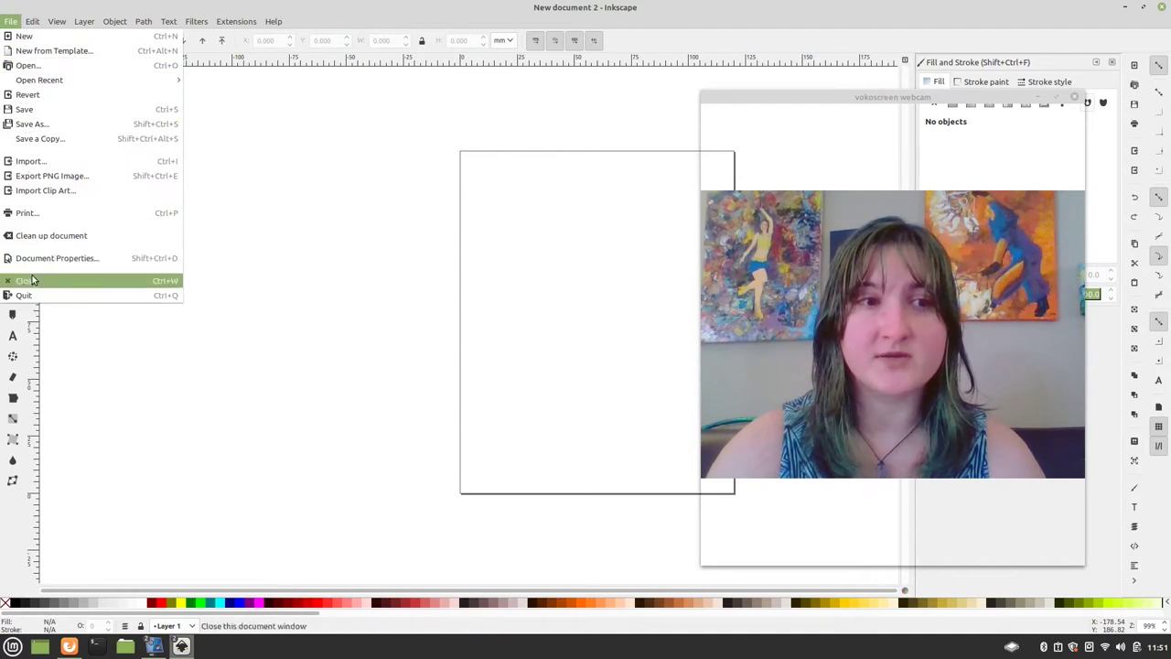
Set the page width to 150 mm in Document Properties for a 150 × 150 mm square.
{"action": "left_click", "coordinate": [44, 258]}
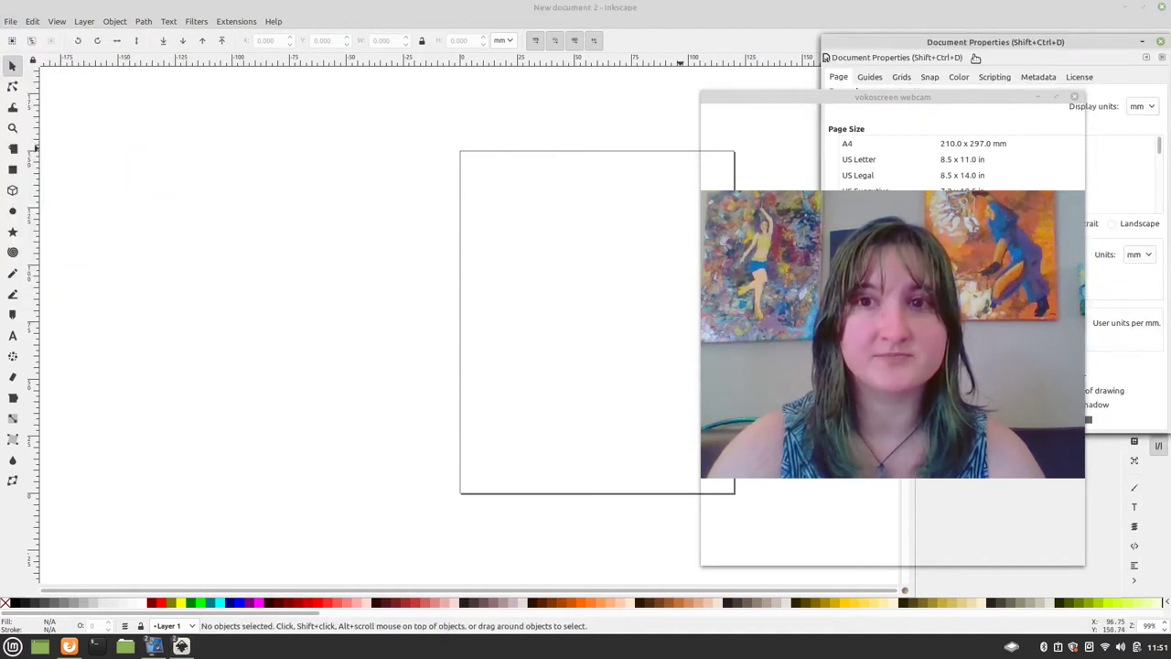
{"action": "mouse_move", "coordinate": [1010, 44]}
{"action": "left_mouse_down"}
{"action": "mouse_move", "coordinate": [711, 75]}
{"action": "mouse_move", "coordinate": [384, 84]}
{"action": "left_mouse_up"}
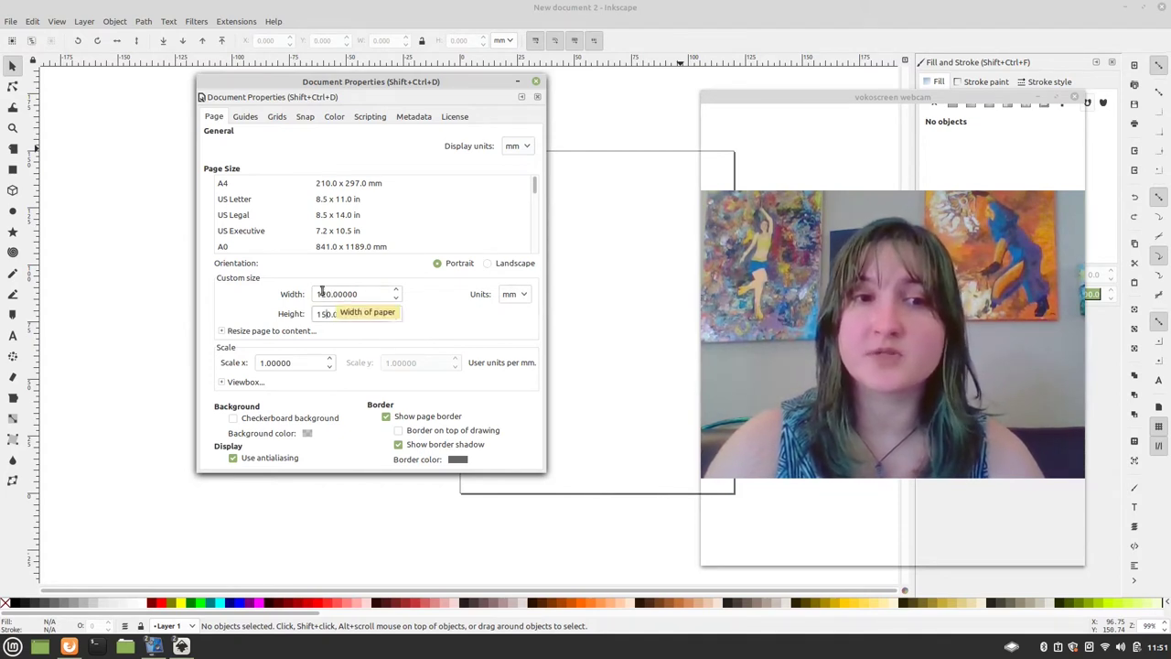
{"action": "left_click", "coordinate": [322, 291]}
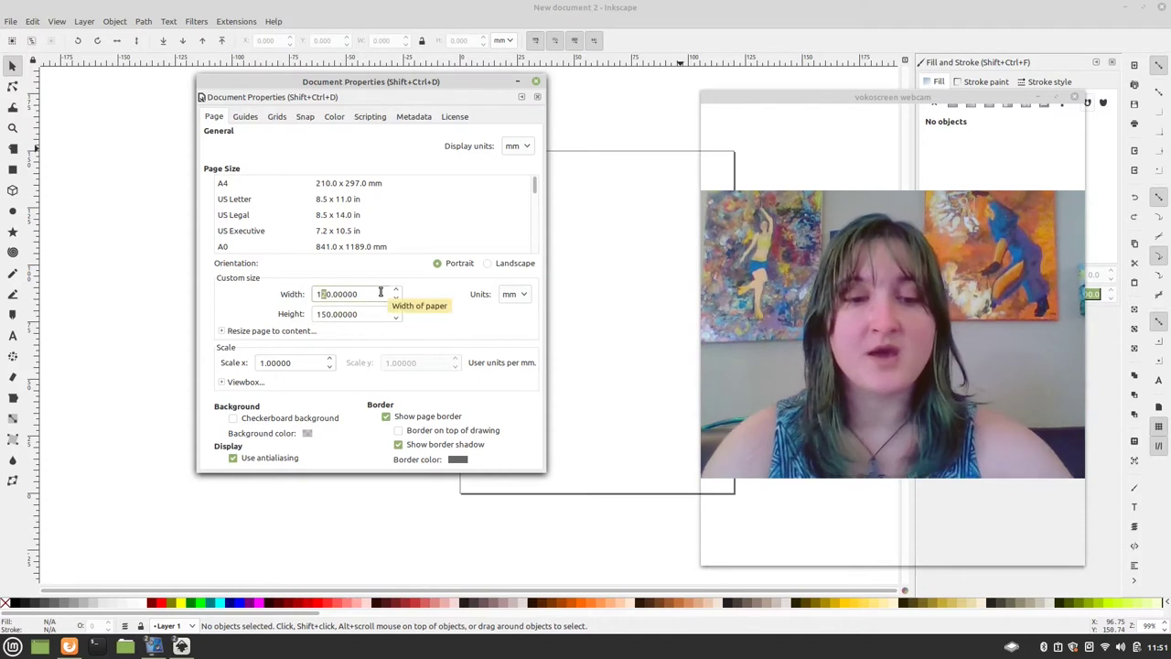
{"action": "type", "text": "5"}
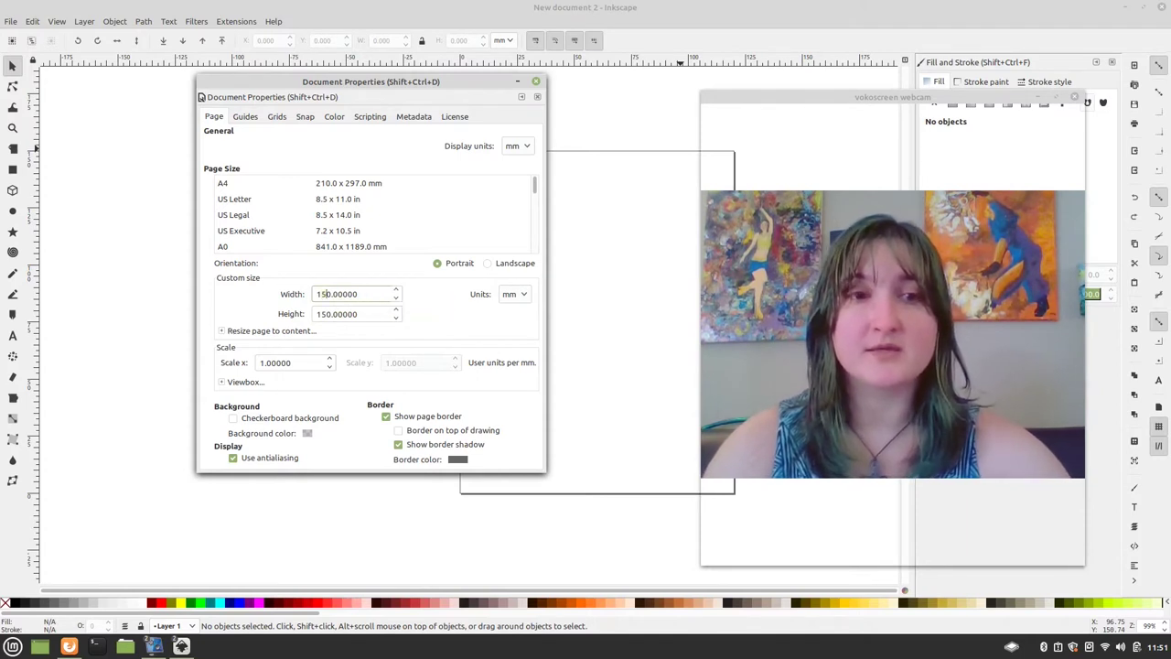
{"action": "left_click", "coordinate": [371, 297]}
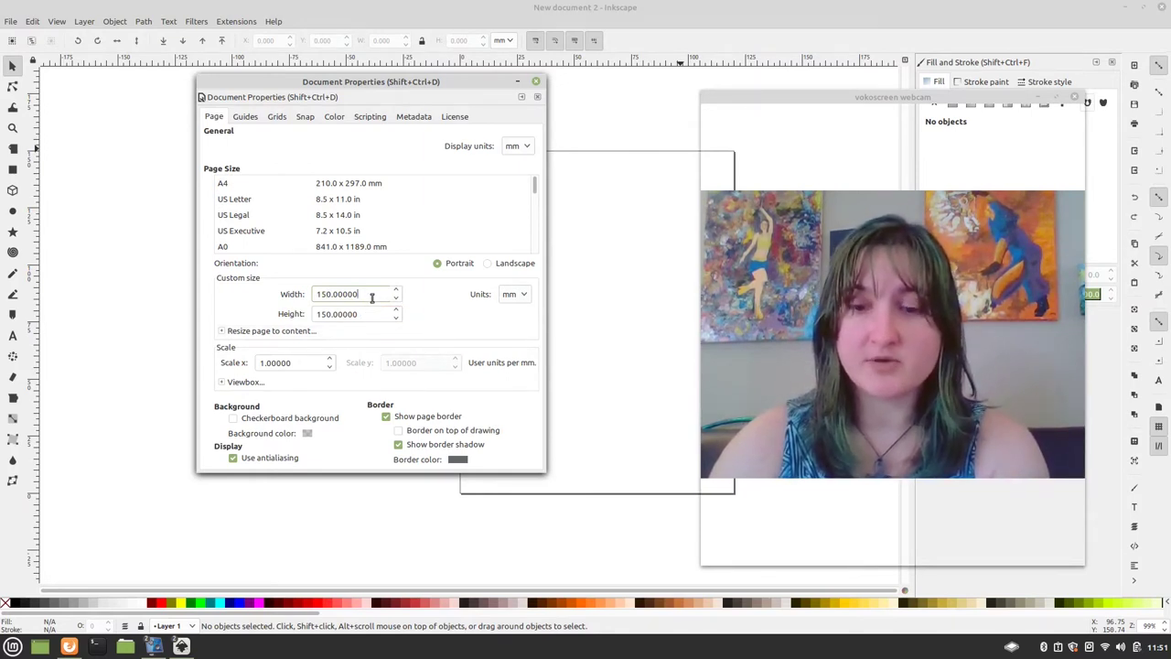
{"action": "key", "text": "Return"}
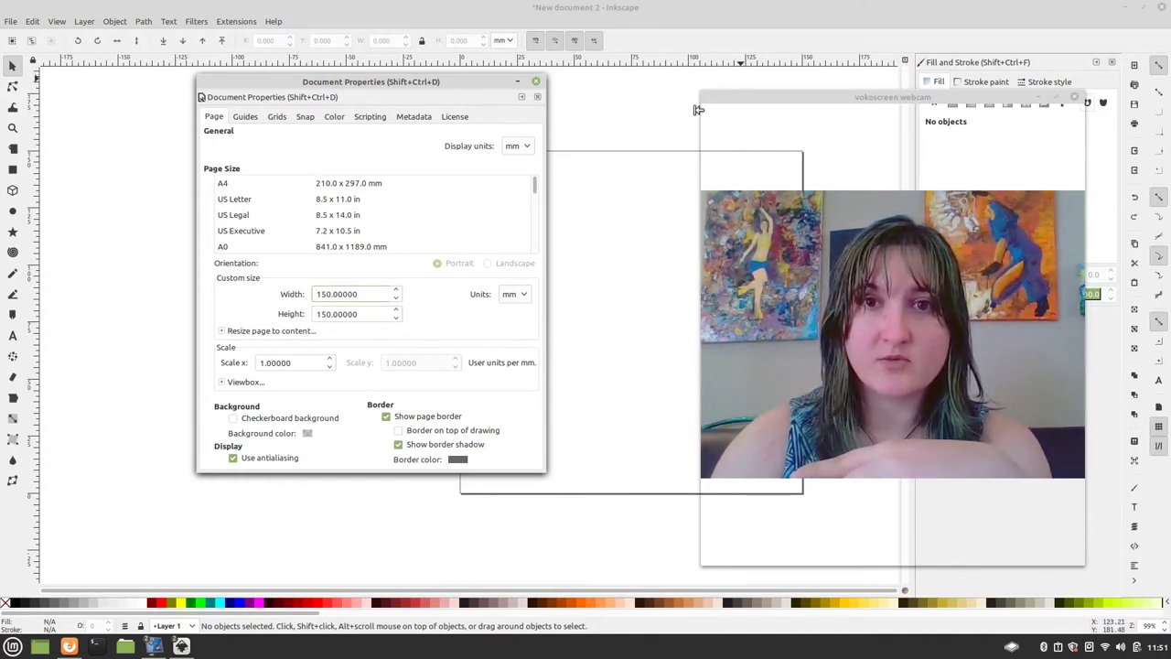
{"action": "left_click_drag", "start_coordinate": [701, 97], "coordinate": [876, 380]}
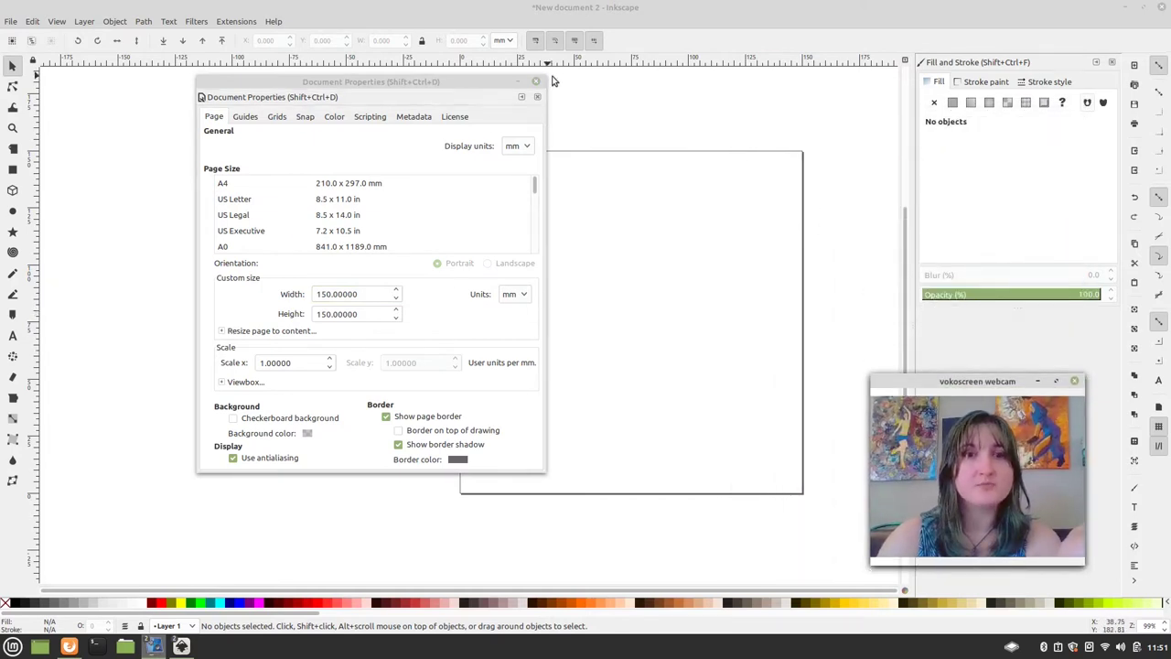
{"action": "left_click", "coordinate": [536, 81]}
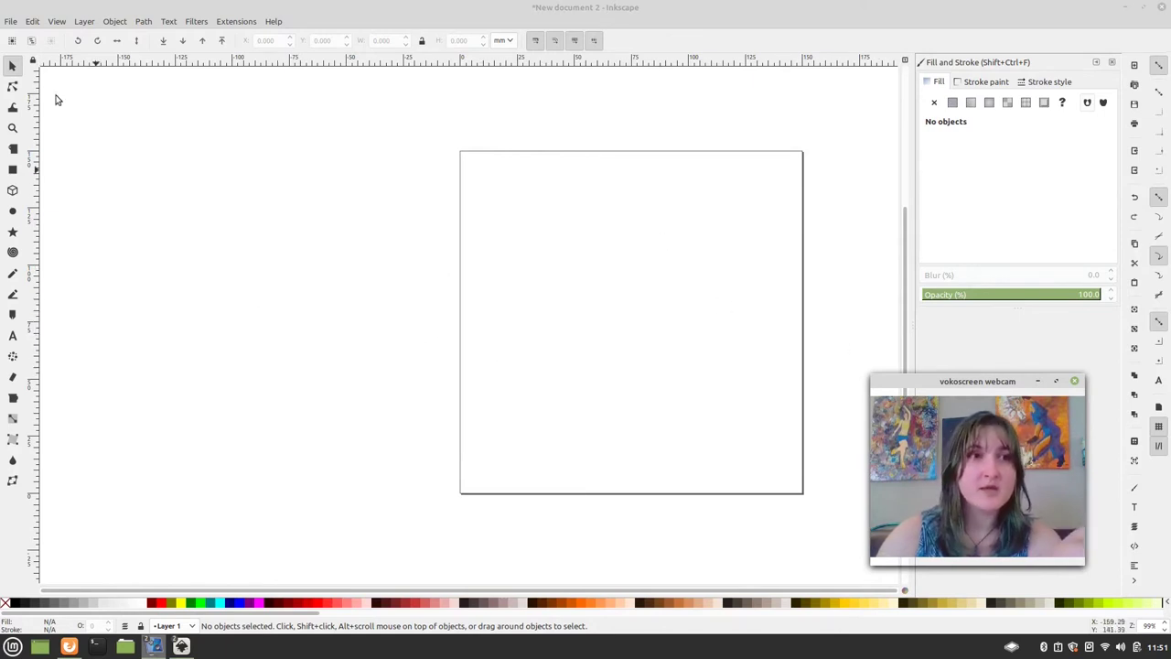
Save the page as square_bed.pdf in the home folder, accepting the default PDF options.
{"action": "left_click", "coordinate": [10, 21]}
{"action": "left_click", "coordinate": [51, 134]}
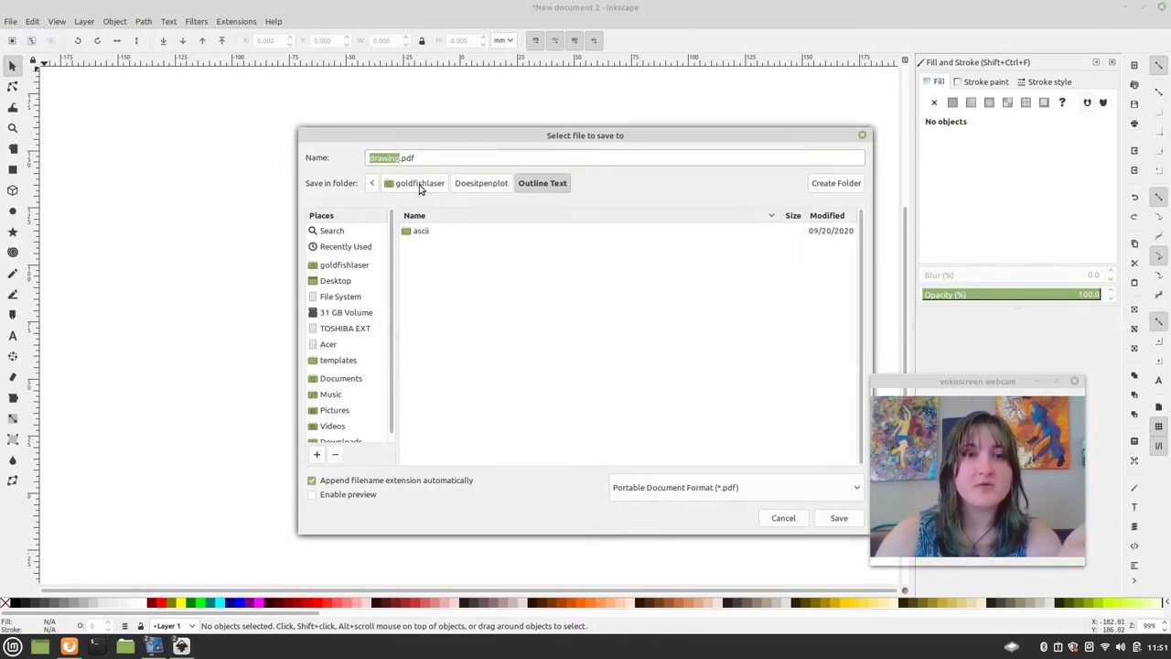
{"action": "left_click", "coordinate": [419, 184]}
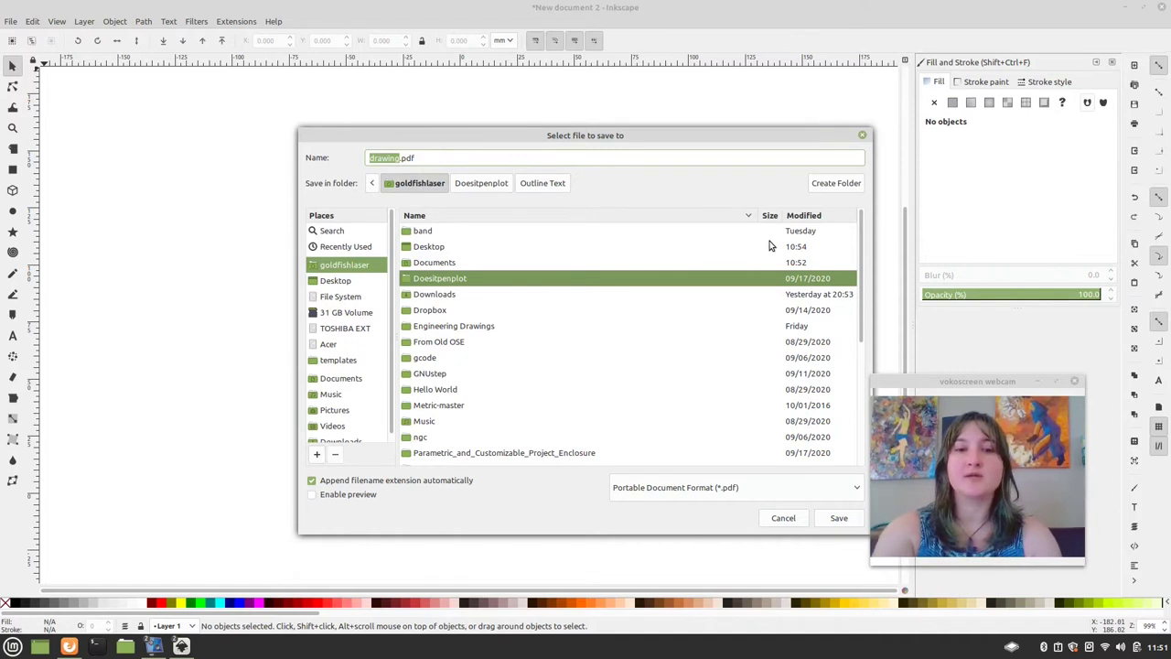
{"action": "type", "text": "square"}
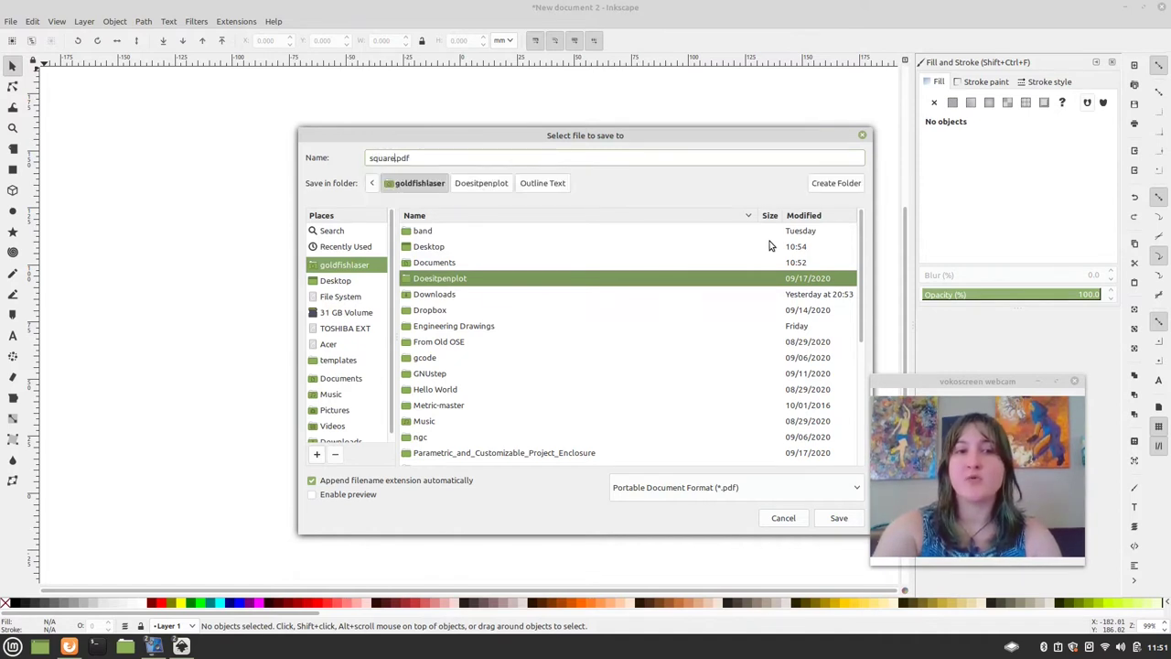
{"action": "type", "text": "d"}
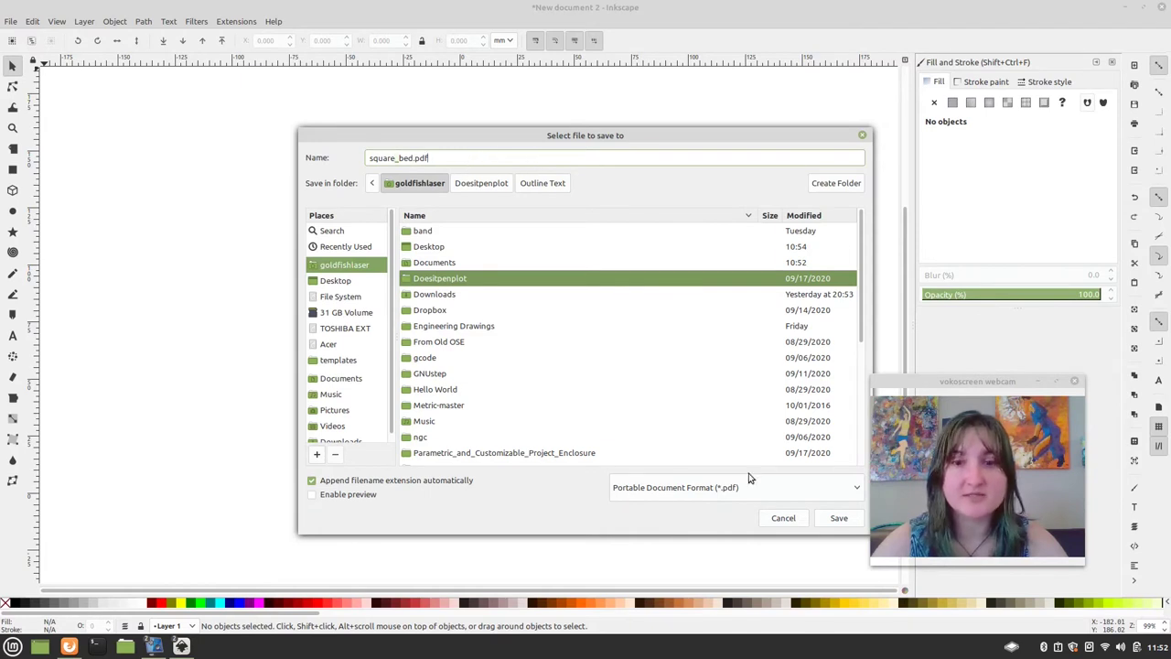
{"action": "left_click", "coordinate": [836, 519]}
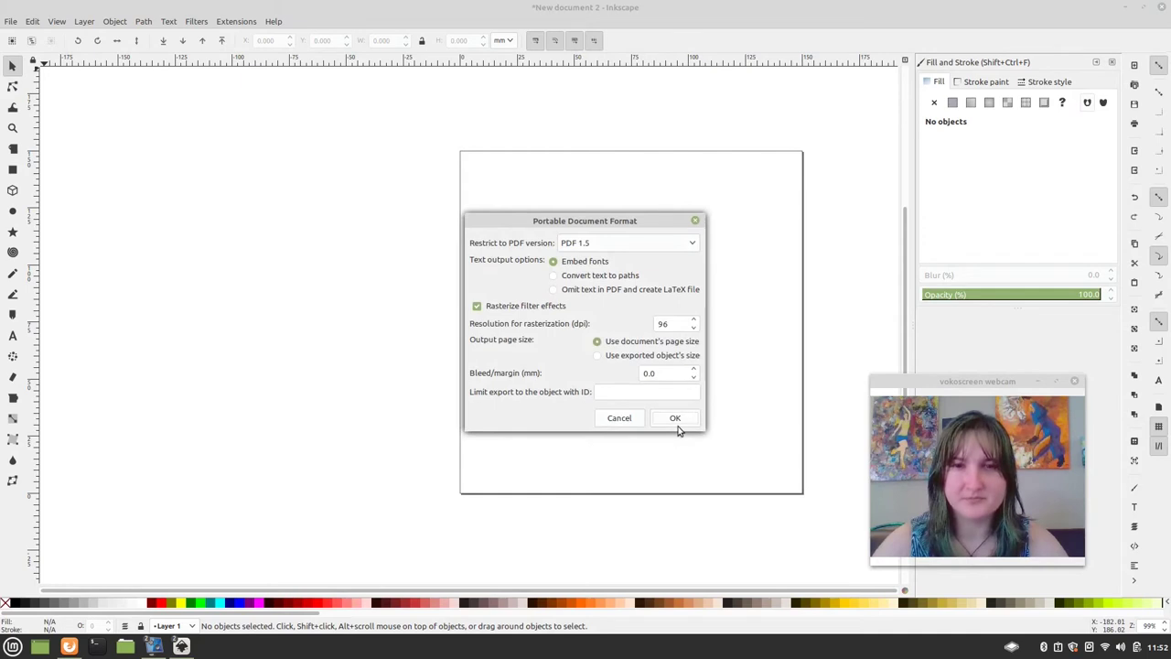
{"action": "left_click", "coordinate": [677, 420]}
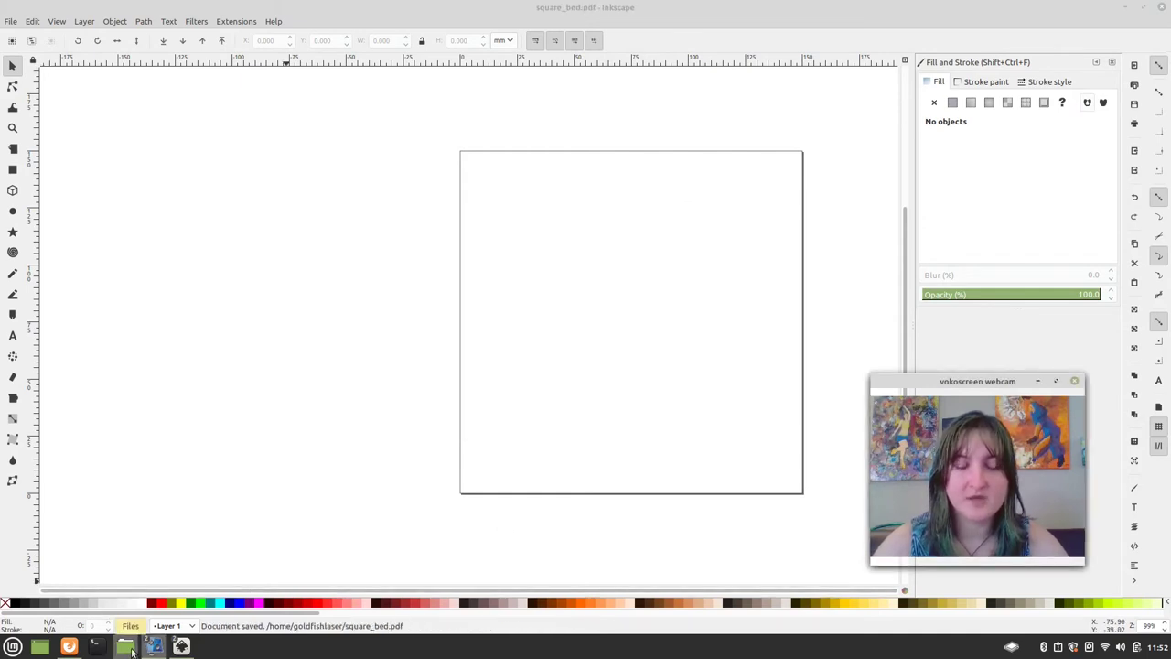
{"action": "left_click", "coordinate": [126, 646]}
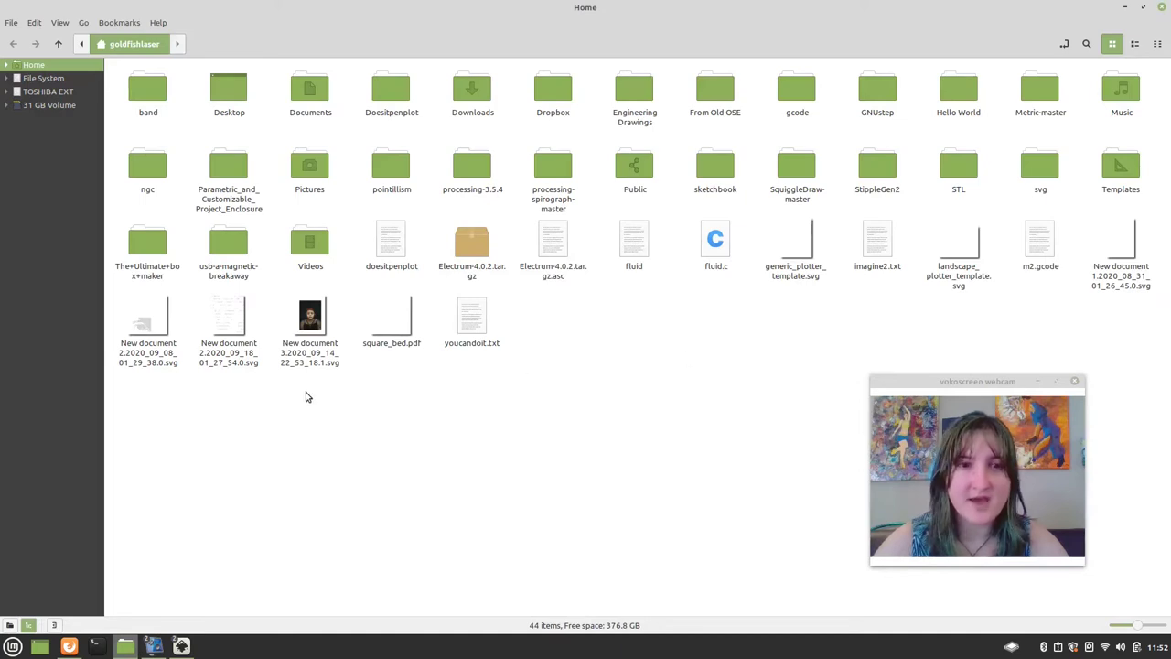
Select square_bed.pdf in Nemo and return to the Inkscape window showing it.
{"action": "left_click", "coordinate": [404, 340]}
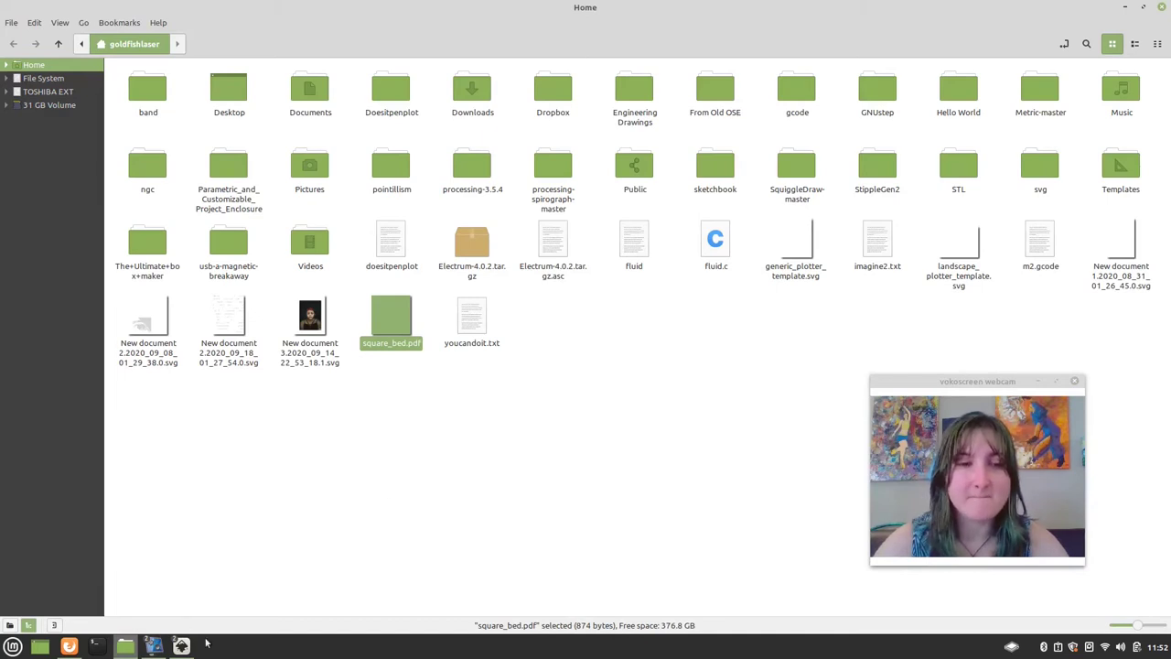
{"action": "mouse_move", "coordinate": [181, 646]}
{"action": "left_click", "coordinate": [229, 586]}
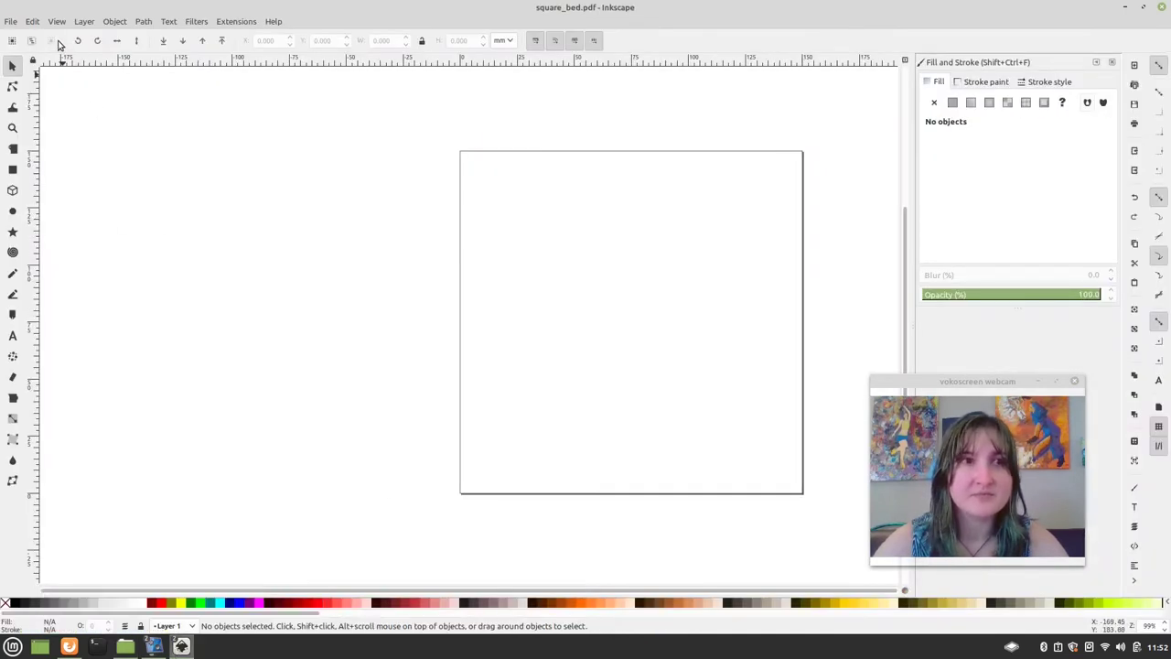
{"action": "left_click", "coordinate": [11, 21]}
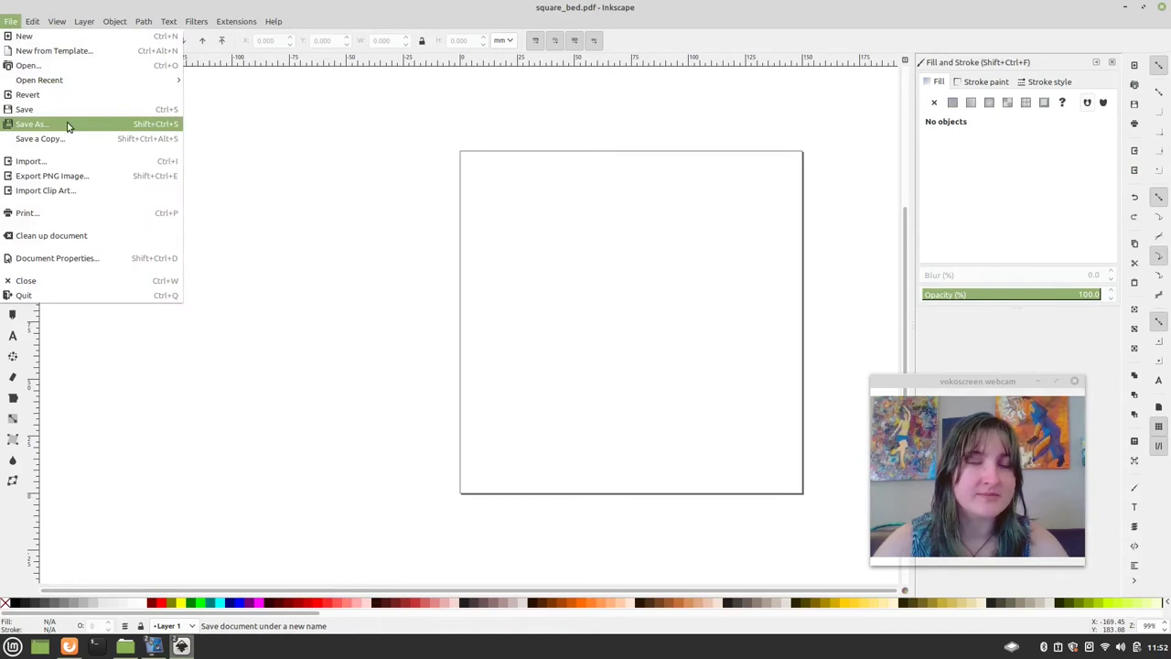
Save the drawing as square_bed.svg in Inkscape SVG (*.svg) format.
{"action": "left_click", "coordinate": [67, 123]}
{"action": "left_click", "coordinate": [717, 498]}
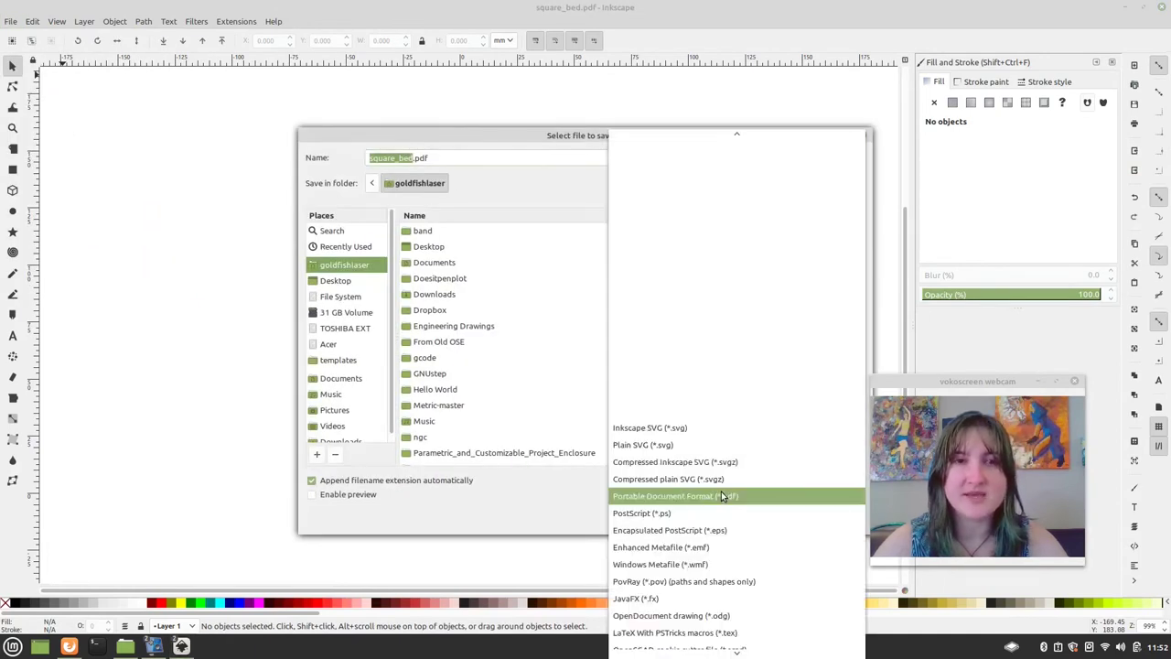
{"action": "left_click", "coordinate": [719, 437]}
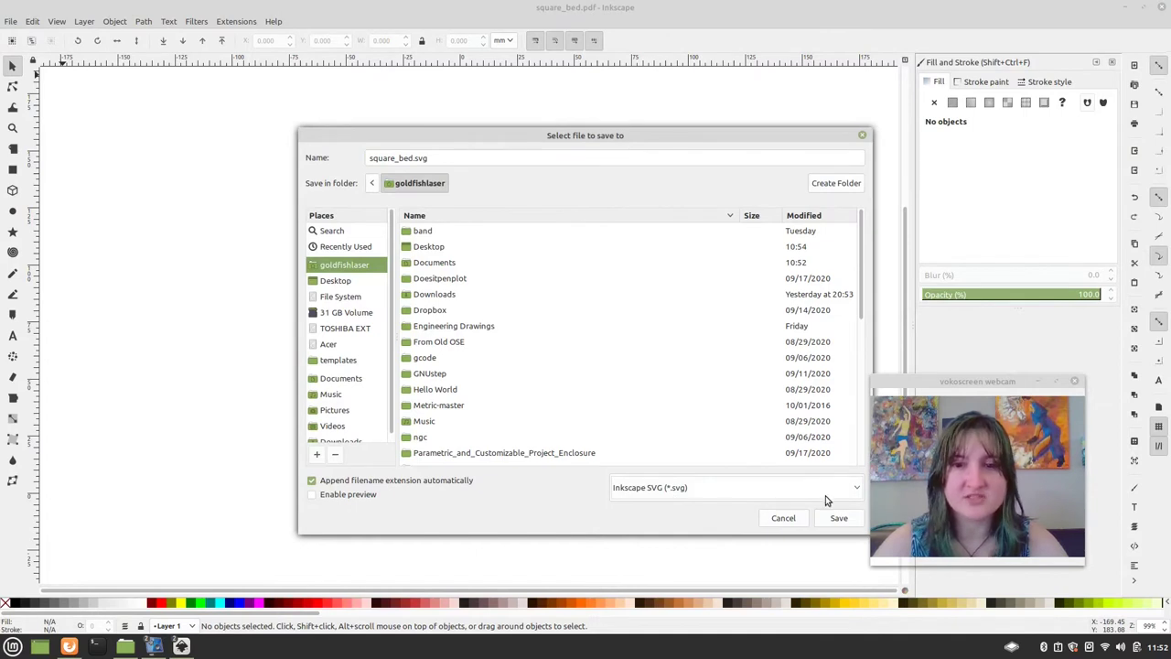
{"action": "left_click", "coordinate": [837, 520]}
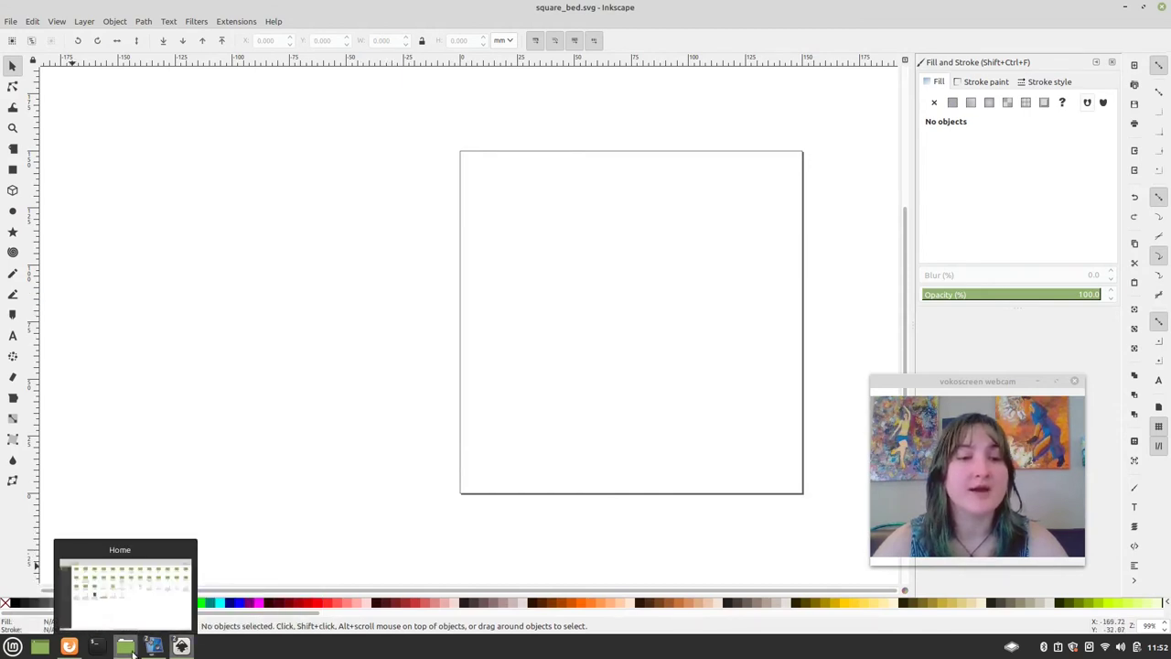
{"action": "left_click", "coordinate": [125, 647]}
Permanently delete square_bed.pdf from the home folder in Nemo.
{"action": "left_click", "coordinate": [478, 409]}
{"action": "right_click", "coordinate": [375, 335]}
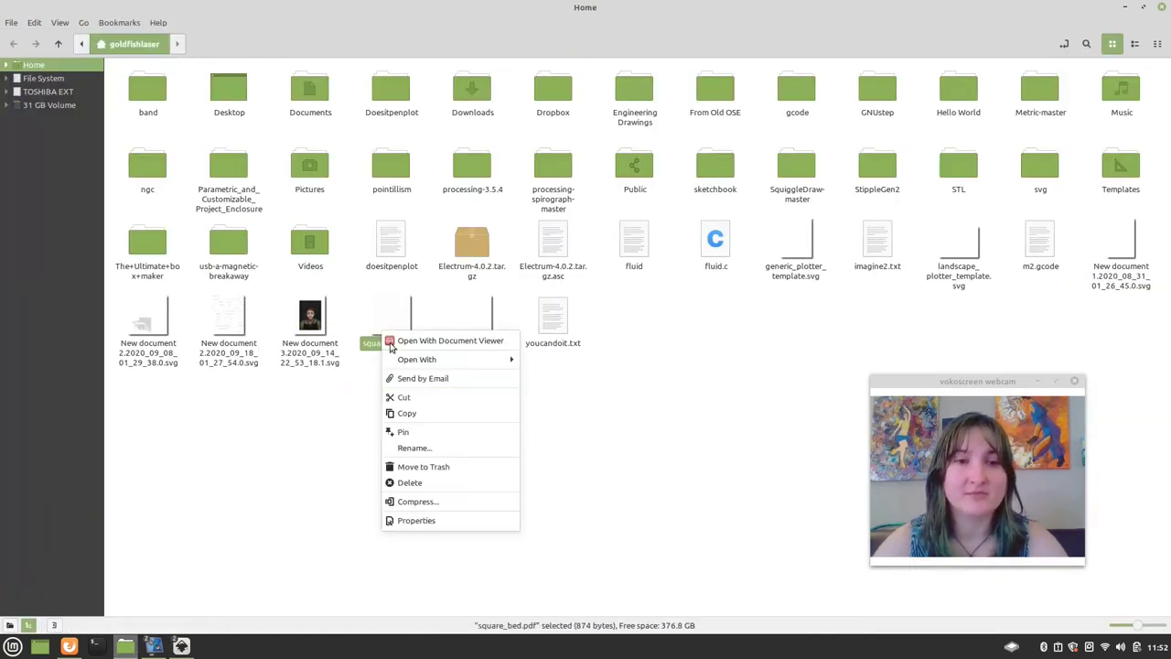
{"action": "left_click", "coordinate": [405, 483]}
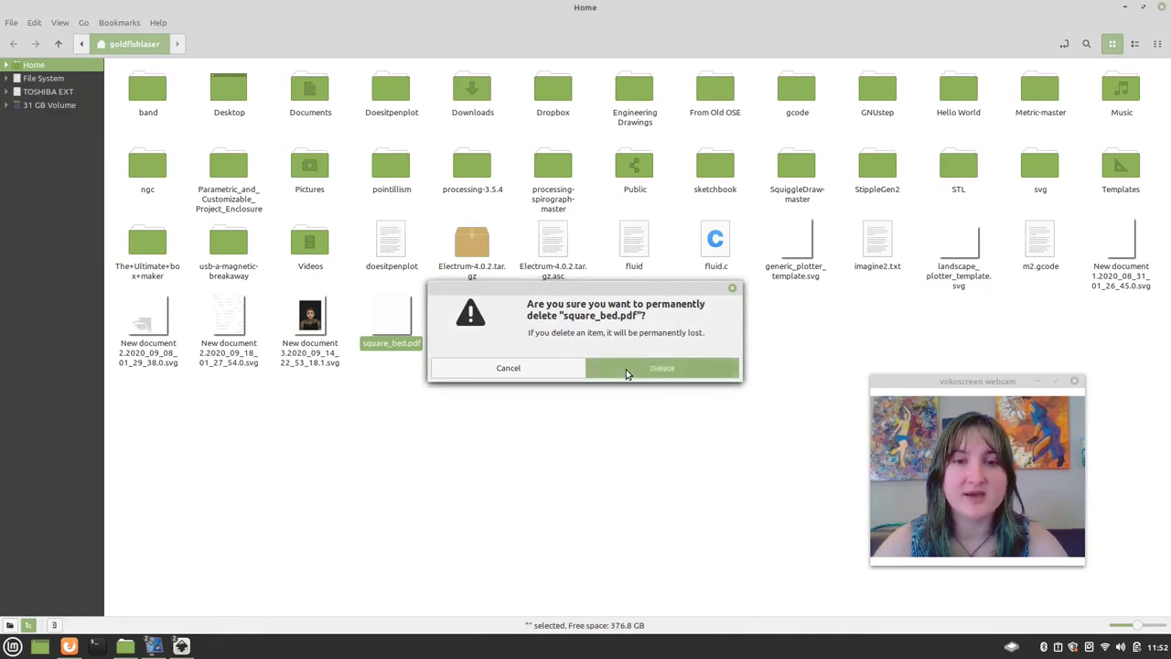
{"action": "left_click", "coordinate": [628, 367]}
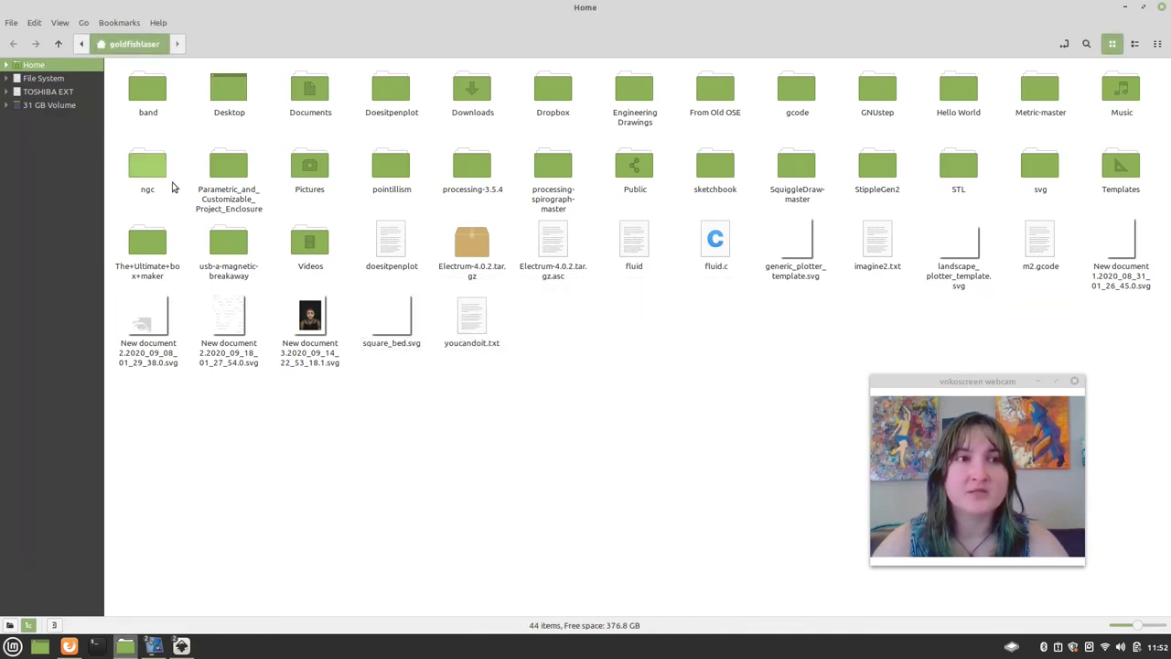
Open a second Home tab in Nemo and select square_bed.svg.
{"action": "right_click", "coordinate": [332, 469]}
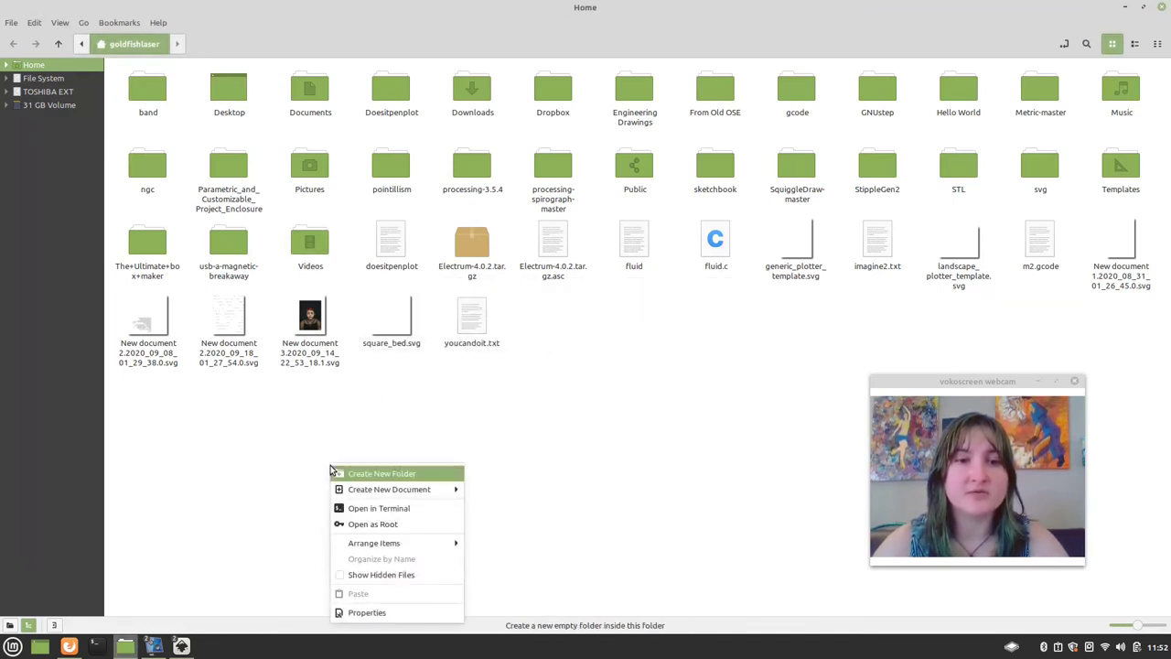
{"action": "left_click", "coordinate": [238, 437]}
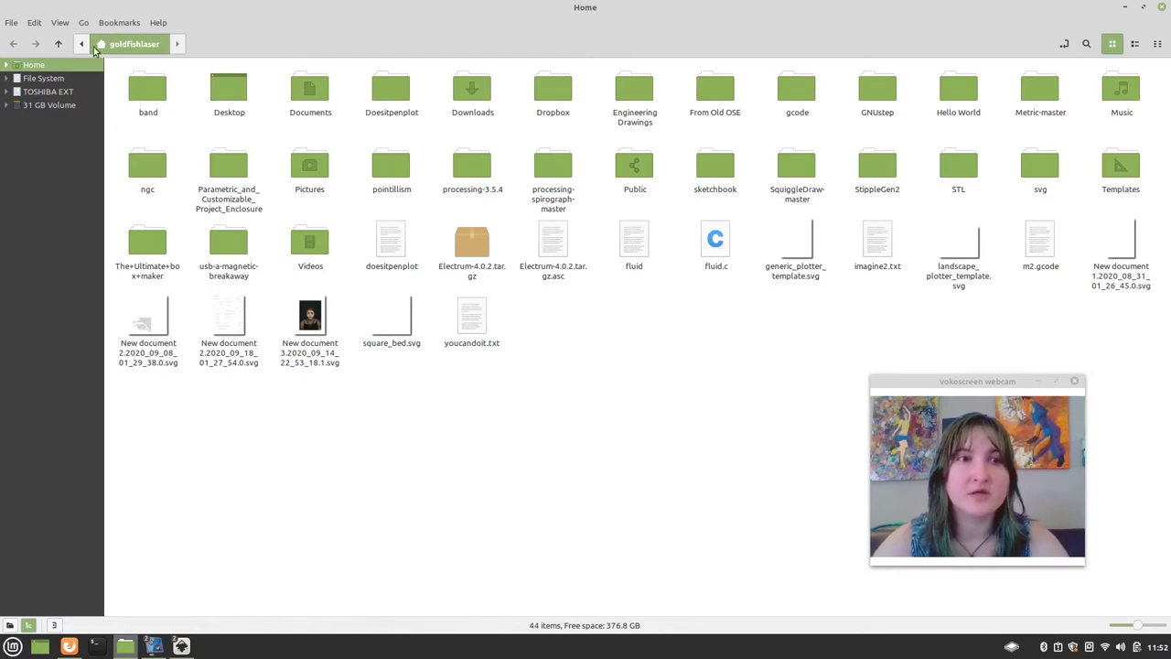
{"action": "left_click", "coordinate": [10, 22]}
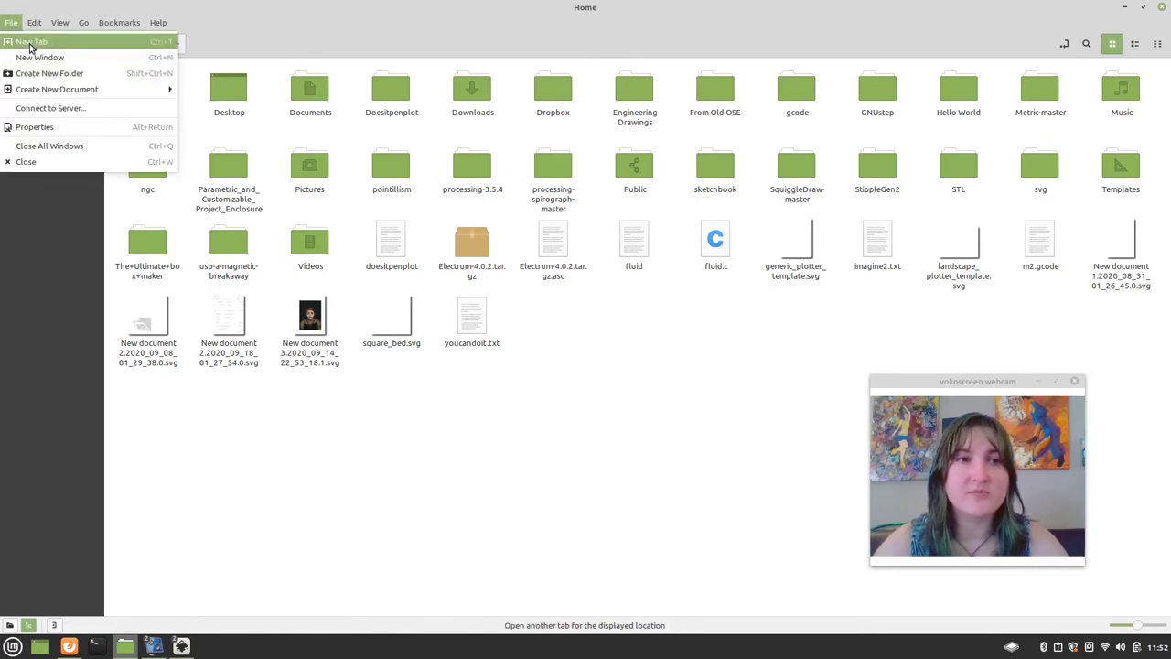
{"action": "left_click", "coordinate": [30, 42]}
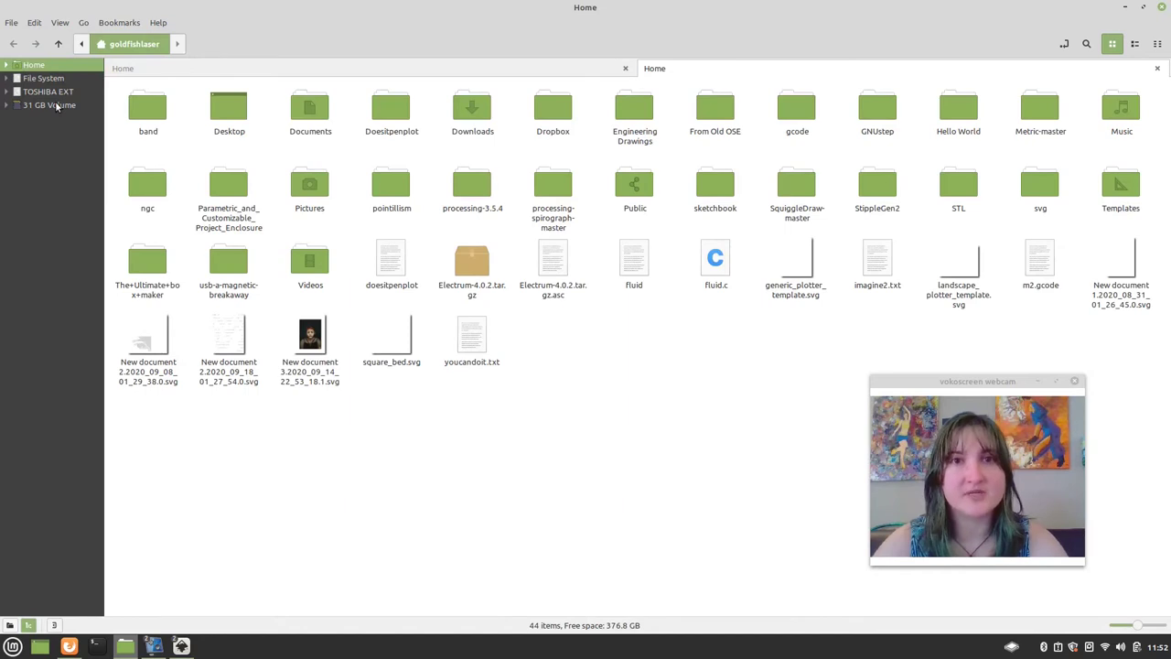
{"action": "left_click", "coordinate": [397, 336]}
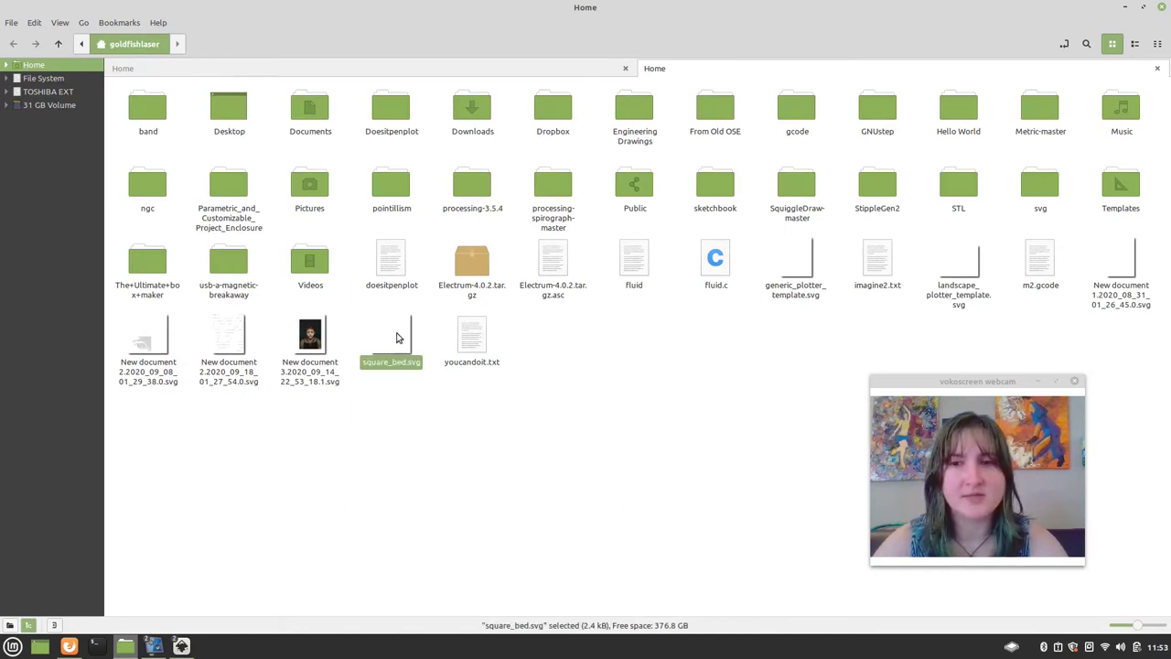
Browse from File System through usr and share into the inkscape folder.
{"action": "left_click", "coordinate": [43, 78]}
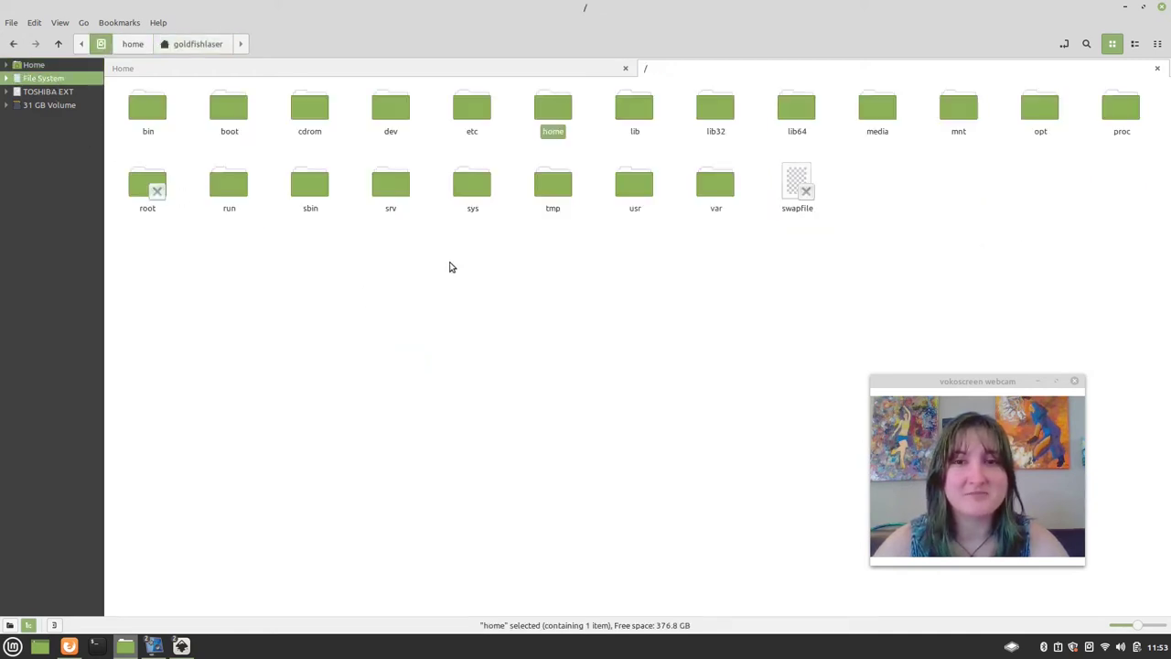
{"action": "double_click", "coordinate": [621, 188]}
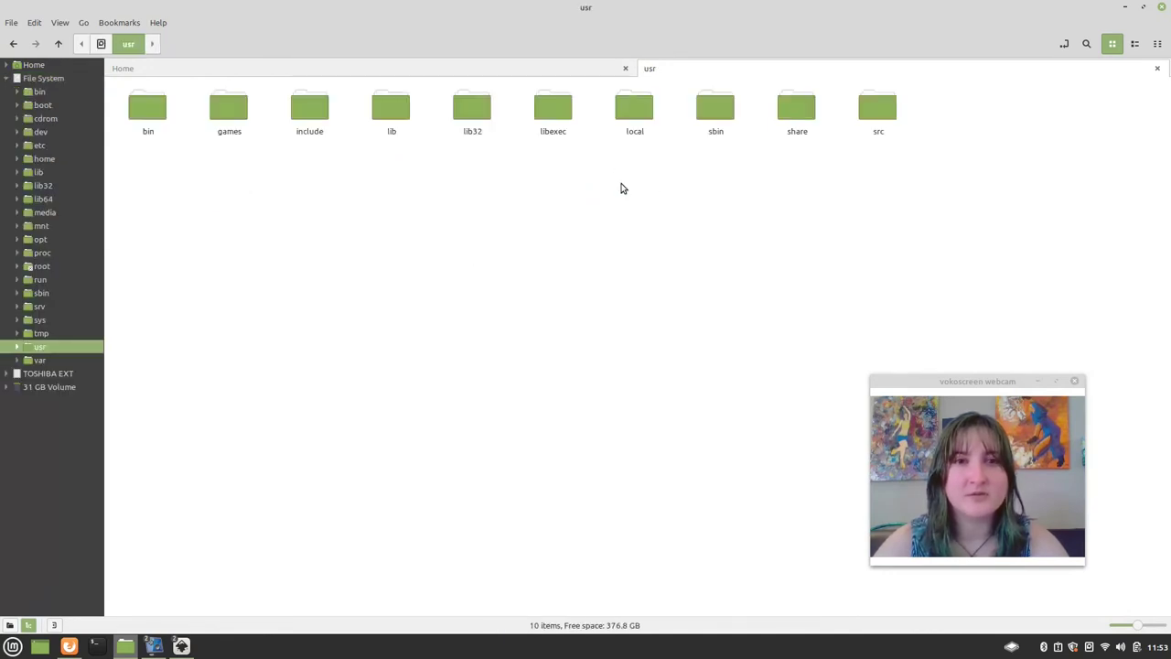
{"action": "double_click", "coordinate": [792, 108]}
{"action": "scroll", "coordinate": [591, 204], "scroll_direction": "down", "scroll_amount": 15}
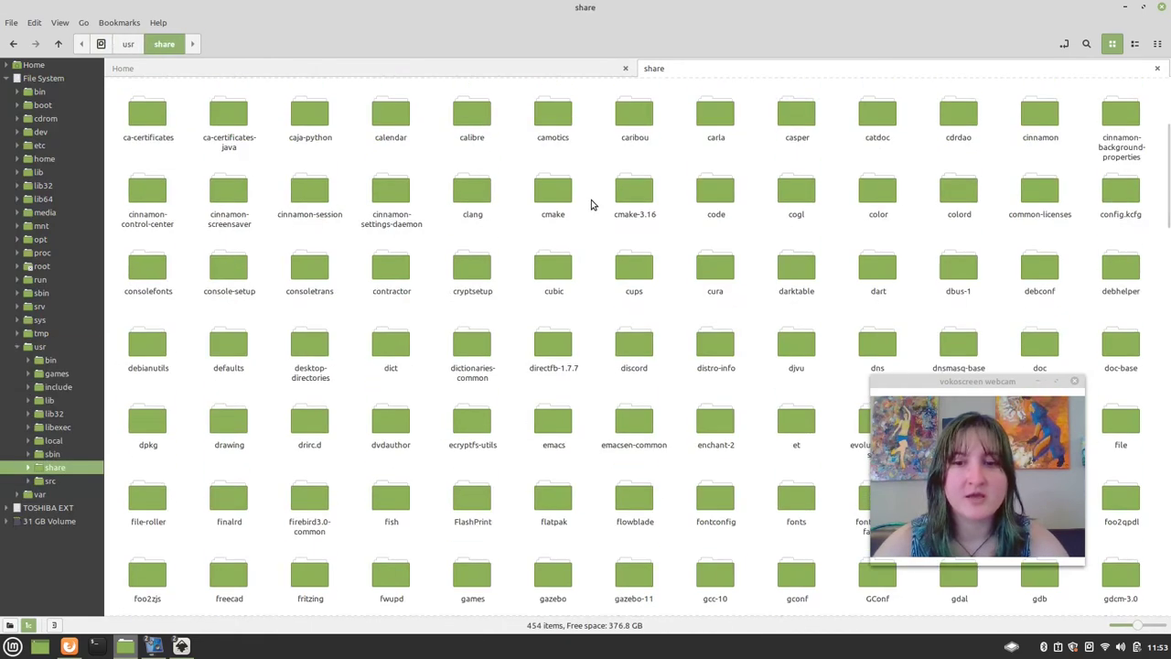
{"action": "scroll", "coordinate": [591, 204], "scroll_direction": "down", "scroll_amount": 3}
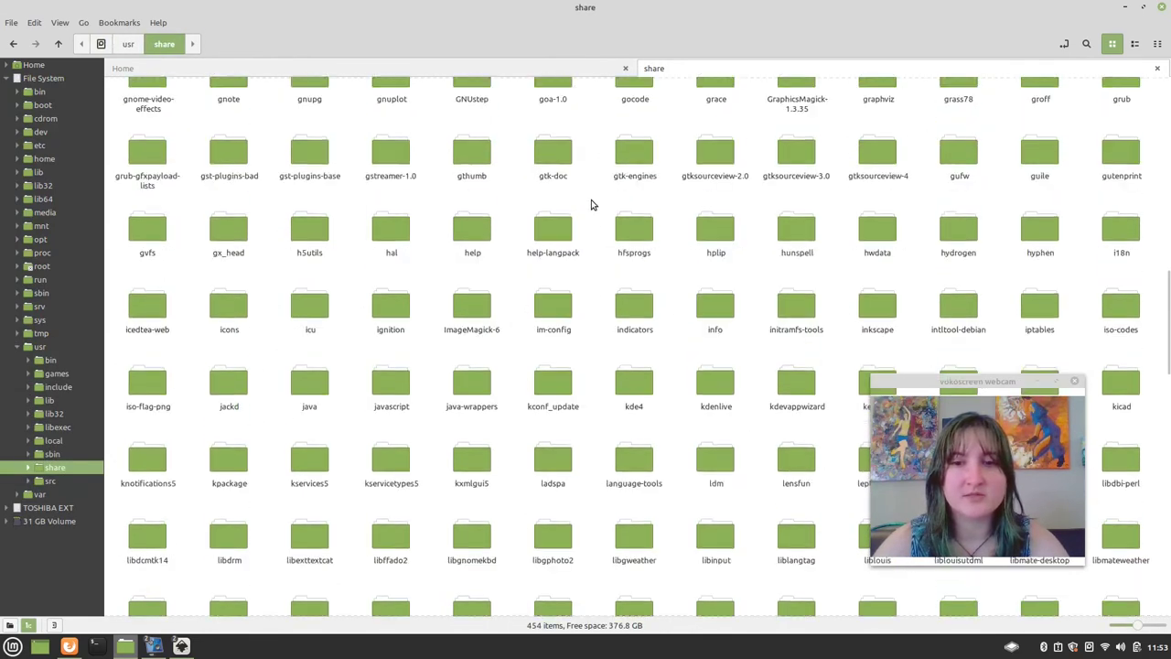
{"action": "scroll", "coordinate": [591, 204], "scroll_direction": "down", "scroll_amount": 12}
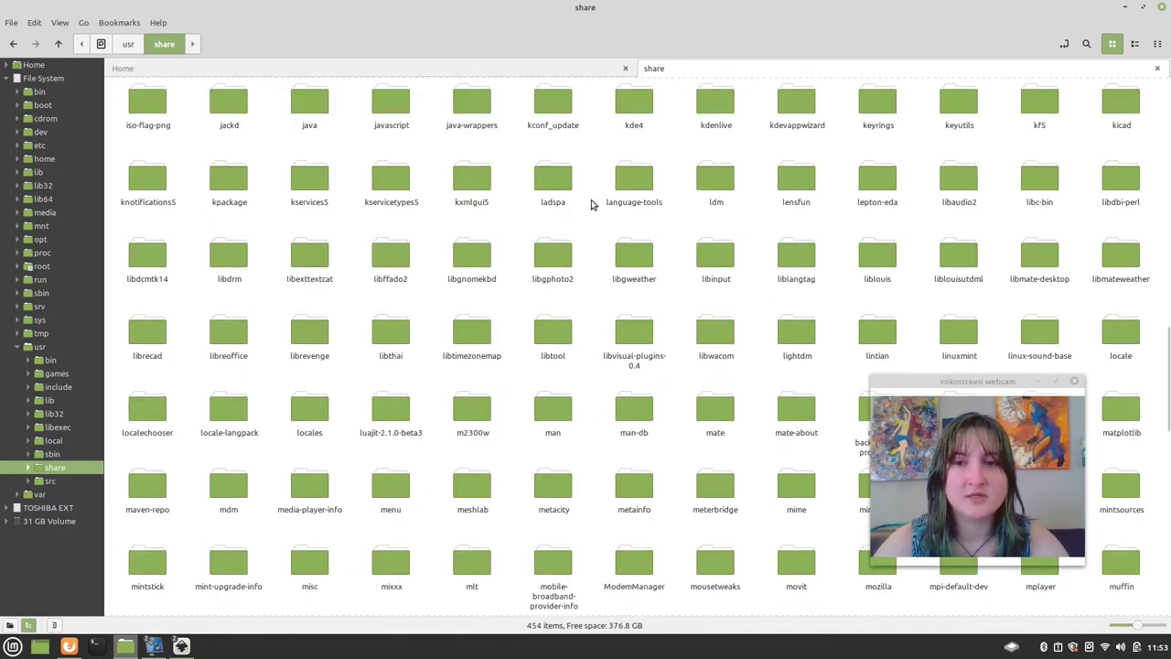
{"action": "scroll", "coordinate": [591, 204], "scroll_direction": "down", "scroll_amount": 10}
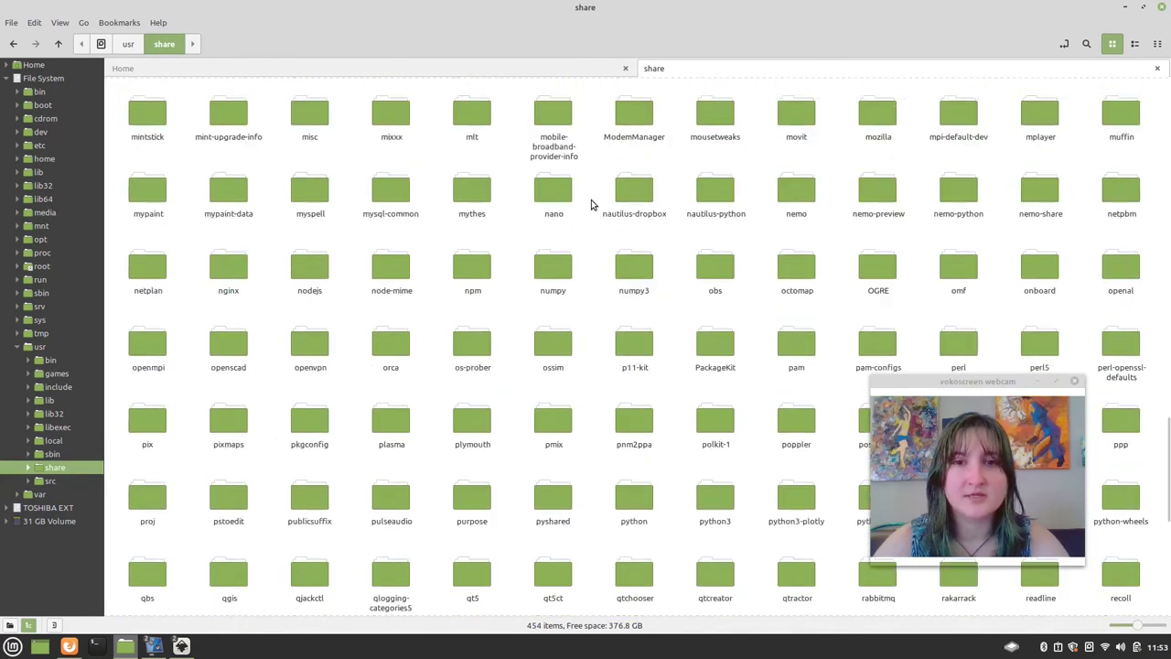
{"action": "scroll", "coordinate": [591, 204], "scroll_direction": "down", "scroll_amount": 9}
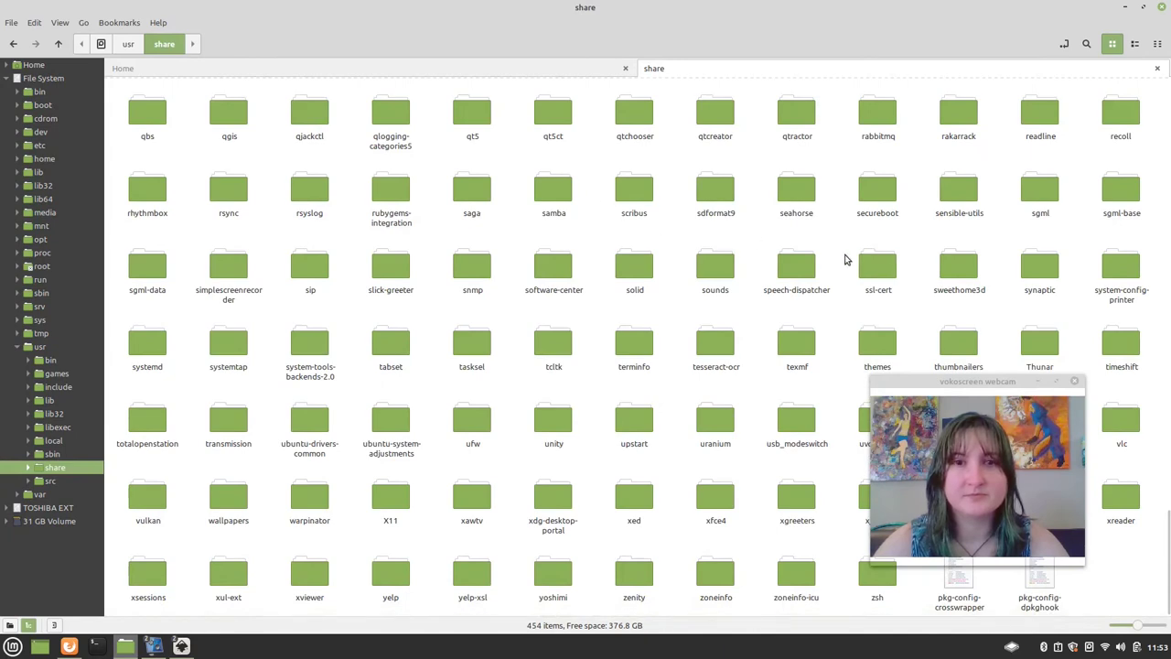
{"action": "scroll", "coordinate": [687, 280], "scroll_direction": "up", "scroll_amount": 2}
{"action": "scroll", "coordinate": [687, 280], "scroll_direction": "down", "scroll_amount": 2}
{"action": "scroll", "coordinate": [687, 280], "scroll_direction": "up", "scroll_amount": 5}
{"action": "scroll", "coordinate": [684, 279], "scroll_direction": "up", "scroll_amount": 7}
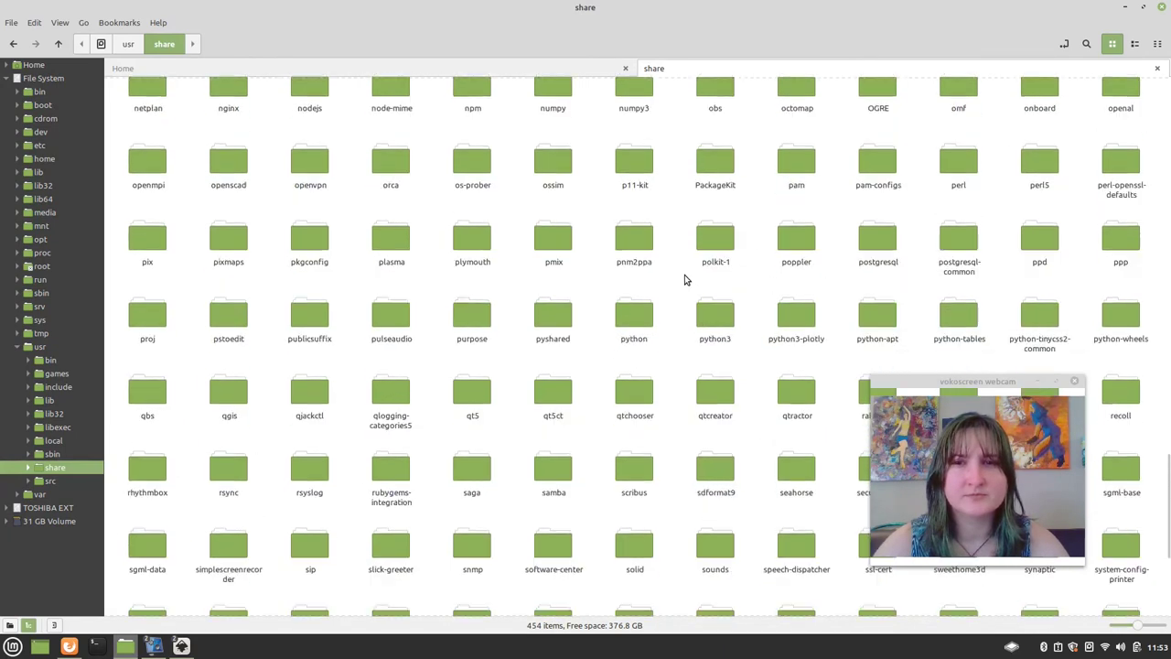
{"action": "scroll", "coordinate": [684, 279], "scroll_direction": "up", "scroll_amount": 6}
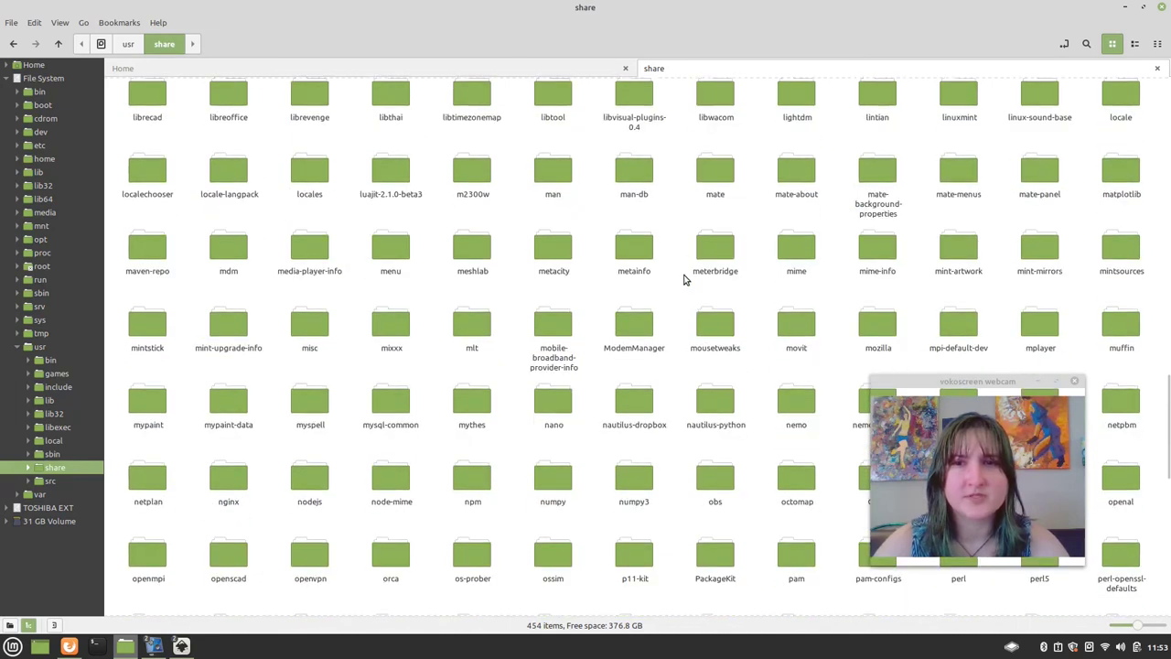
{"action": "scroll", "coordinate": [685, 279], "scroll_direction": "up", "scroll_amount": 7}
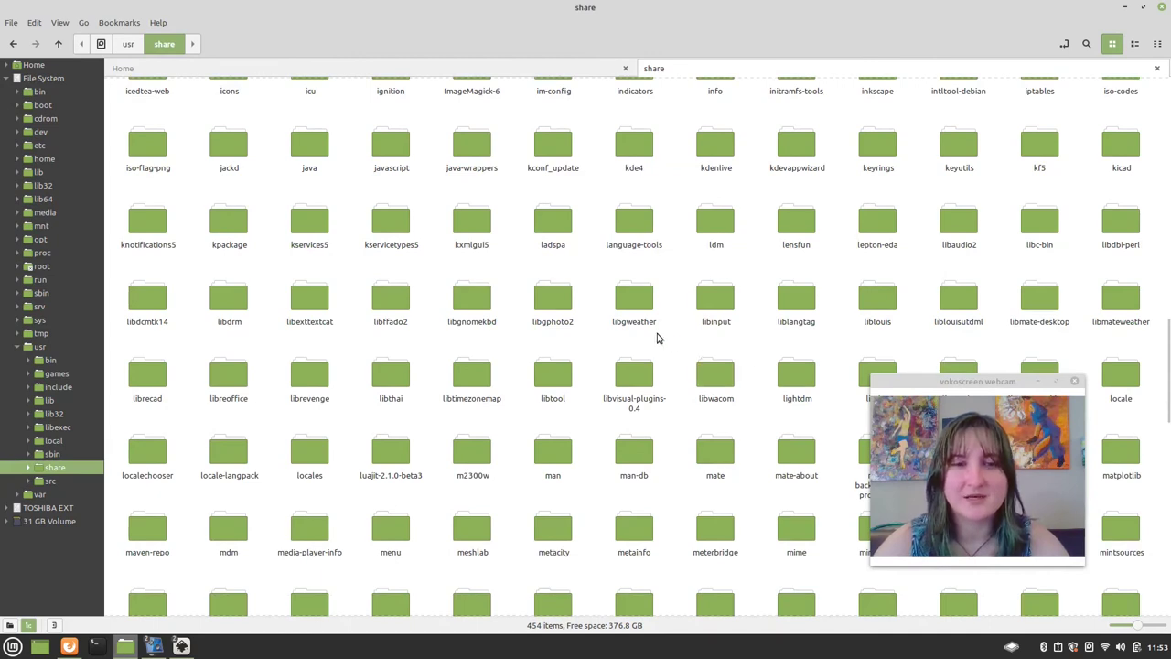
{"action": "scroll", "coordinate": [657, 338], "scroll_direction": "up", "scroll_amount": 3}
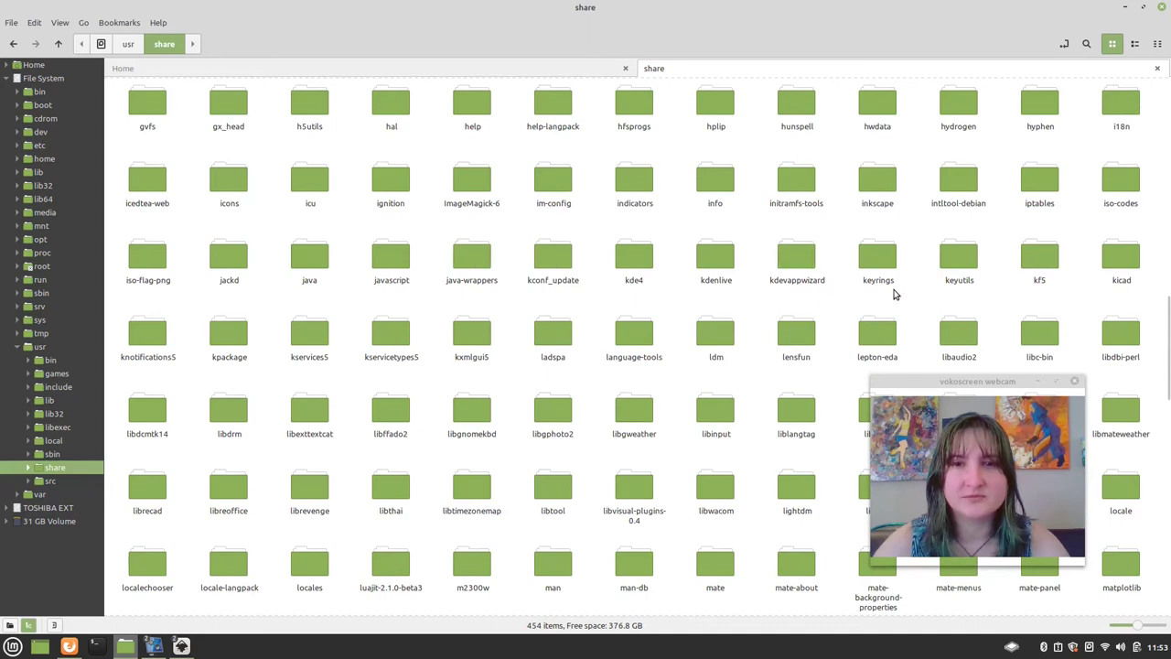
{"action": "double_click", "coordinate": [884, 186]}
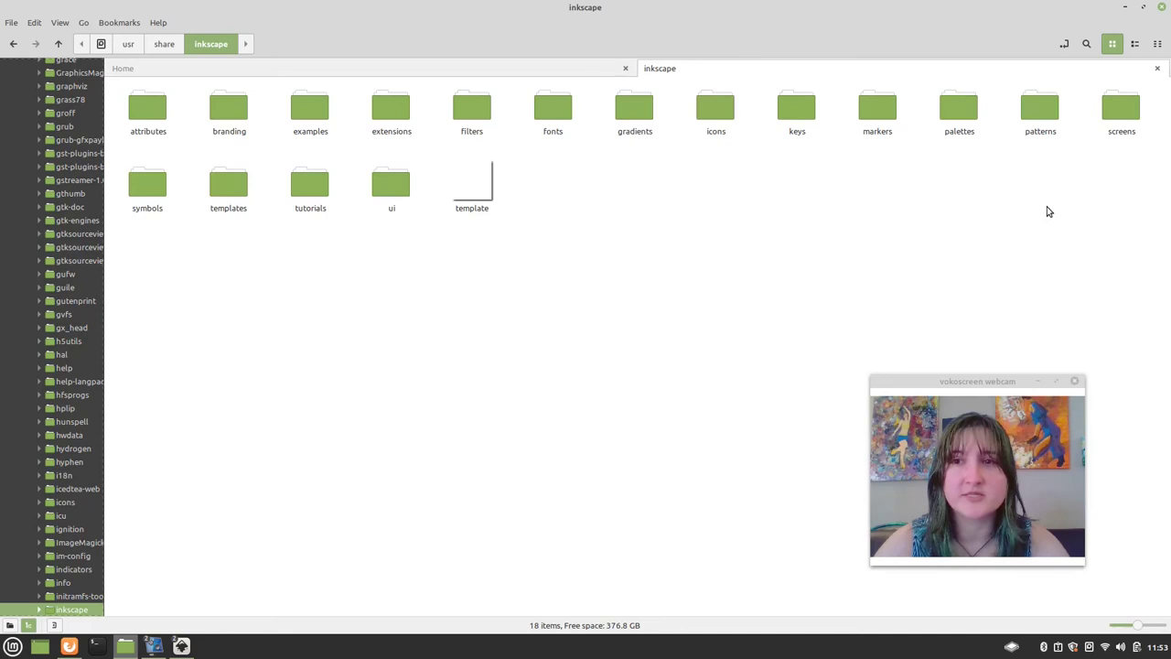
Open the templates folder inside /usr/share/inkscape.
{"action": "left_click", "coordinate": [958, 117]}
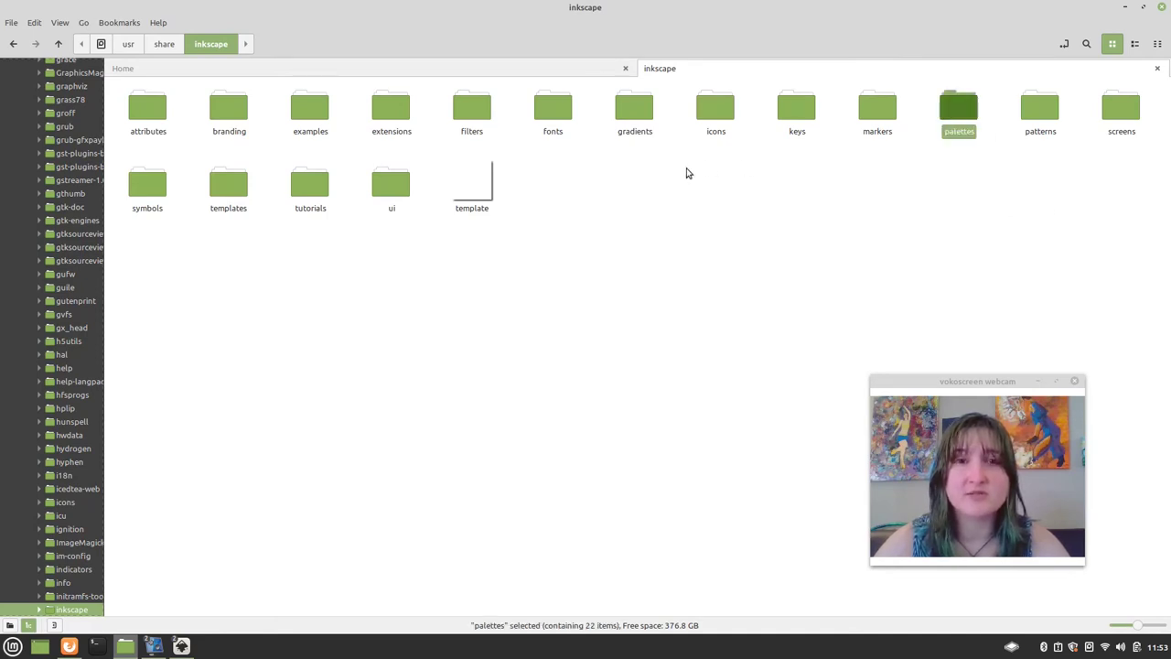
{"action": "left_click", "coordinate": [555, 117]}
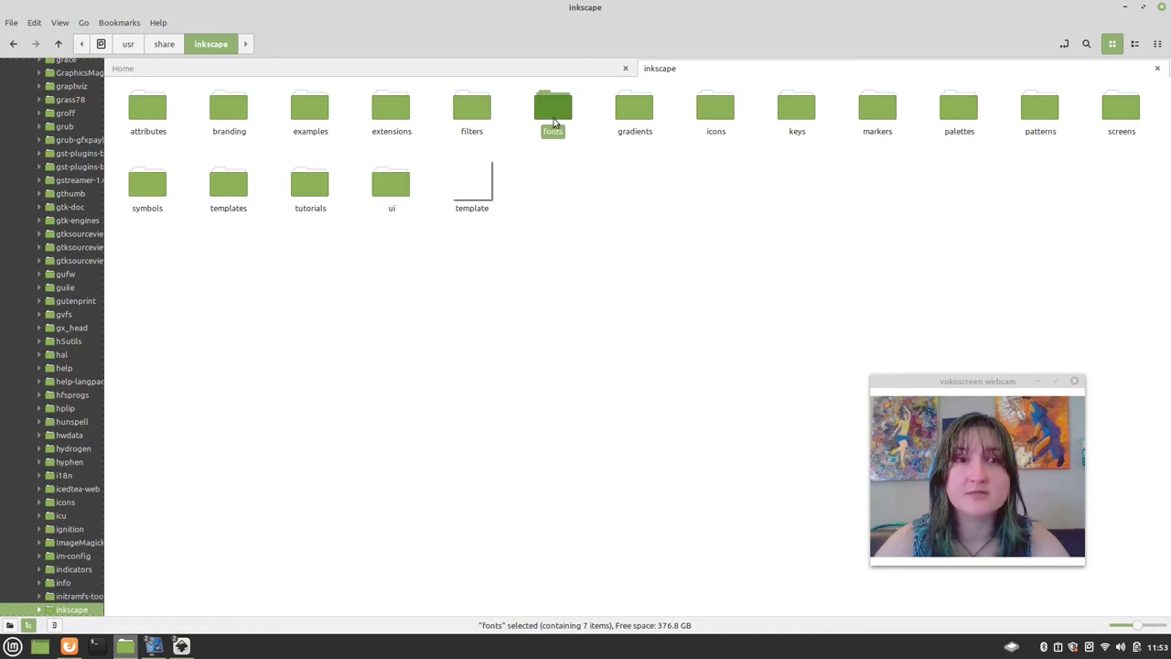
{"action": "left_click", "coordinate": [398, 123]}
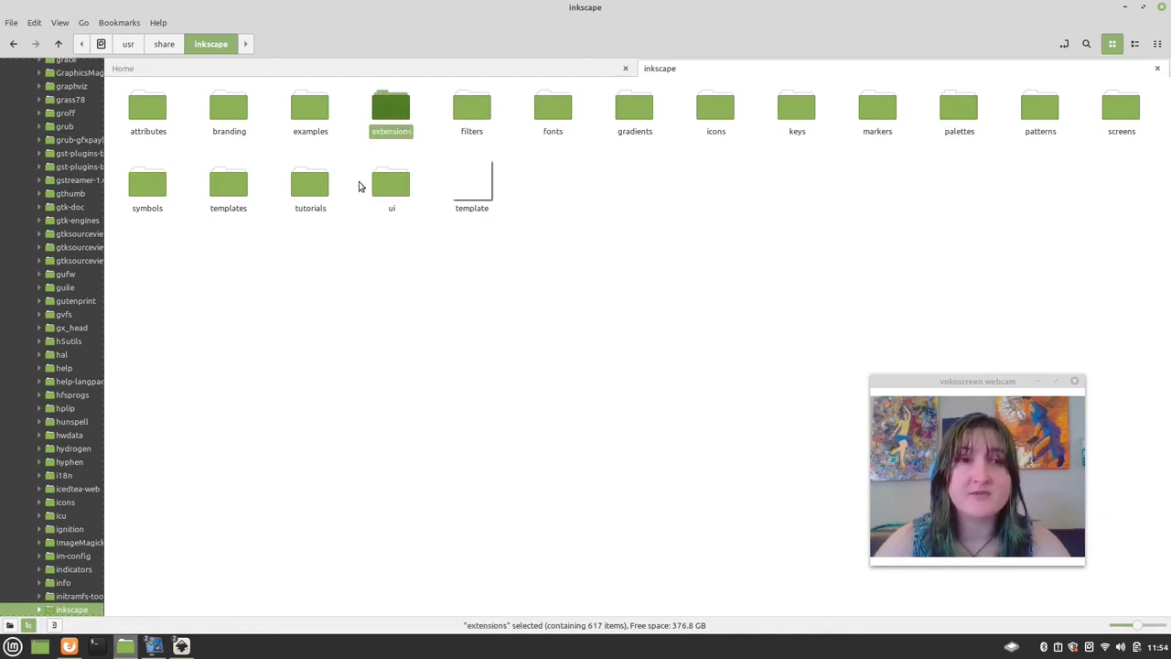
{"action": "left_click", "coordinate": [233, 176]}
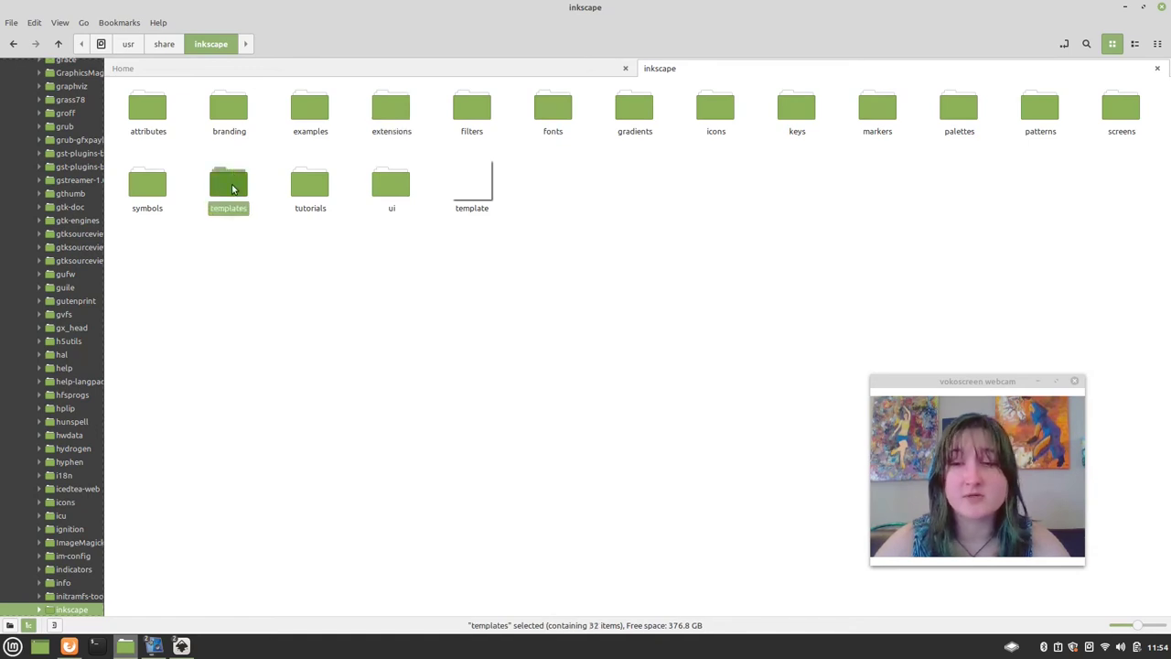
{"action": "double_click", "coordinate": [233, 188]}
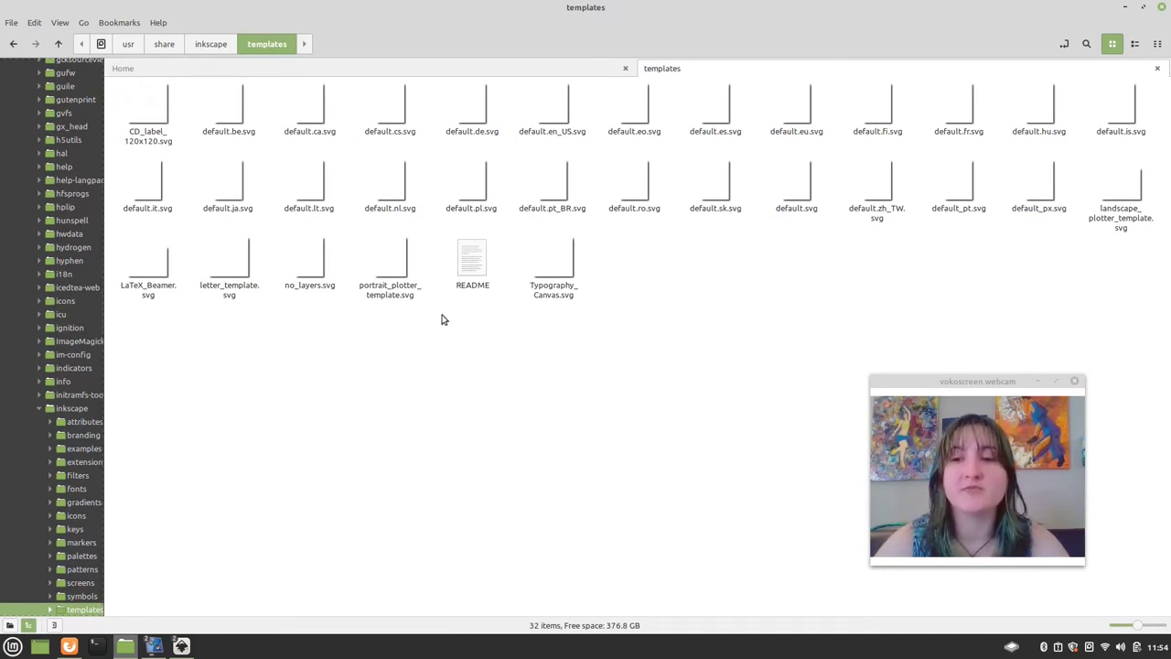
Reopen the templates folder as root with the account password, then return to the Home tab.
{"action": "right_click", "coordinate": [492, 363]}
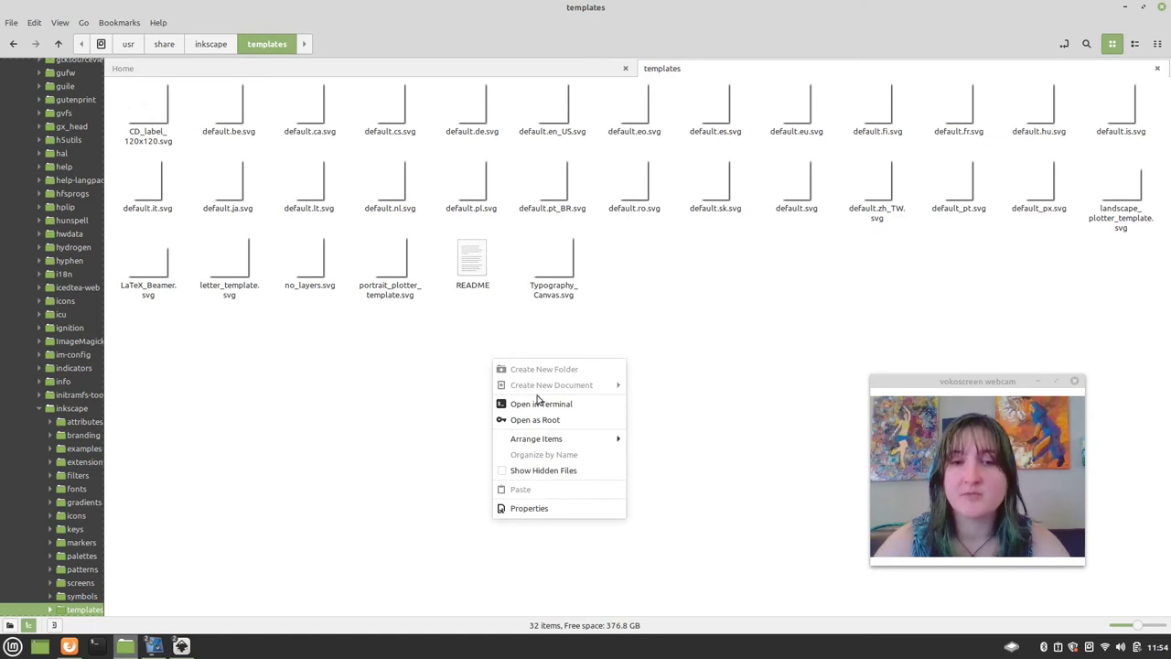
{"action": "left_click", "coordinate": [545, 420]}
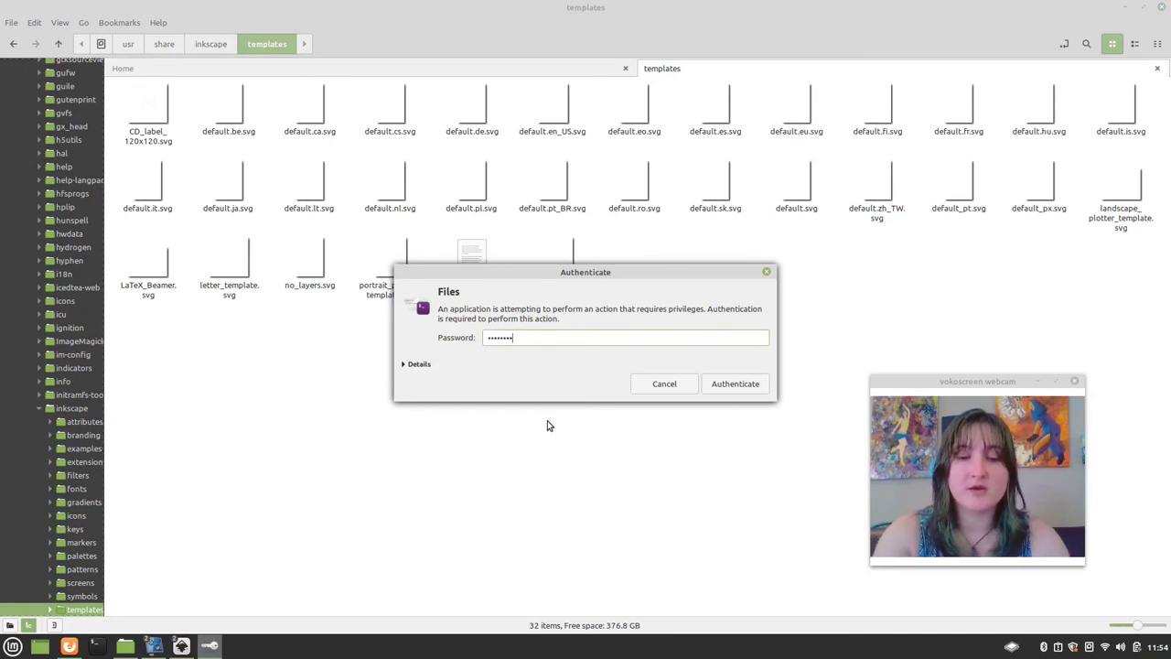
{"action": "type", "text": "••"}
{"action": "left_click", "coordinate": [750, 384]}
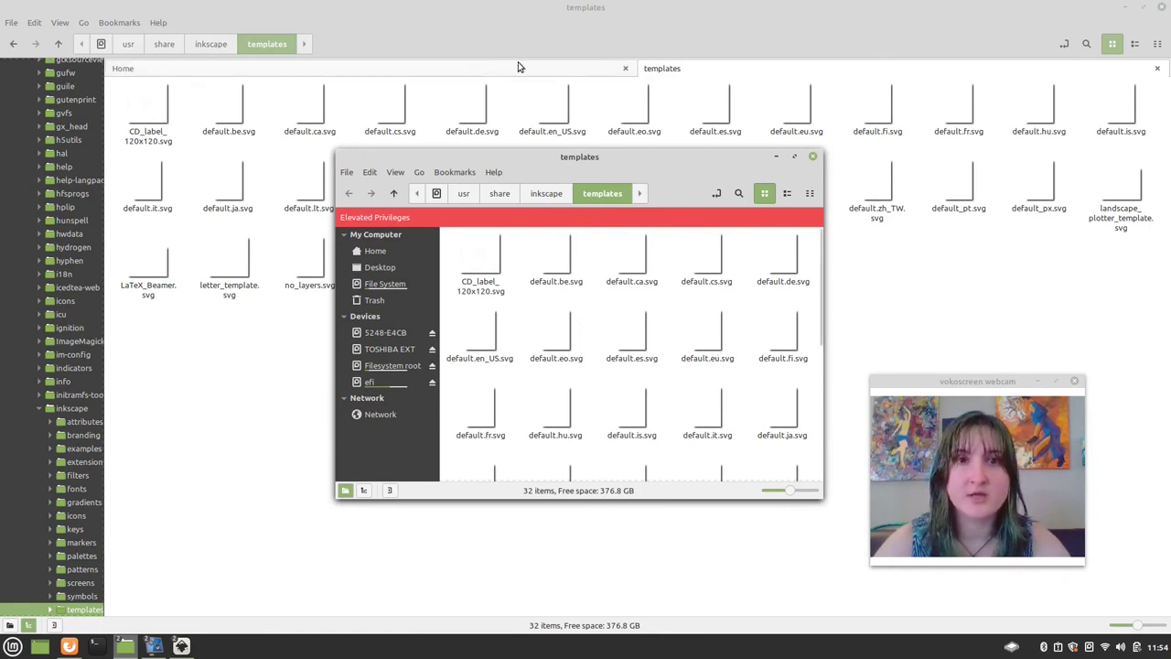
{"action": "left_click", "coordinate": [465, 73]}
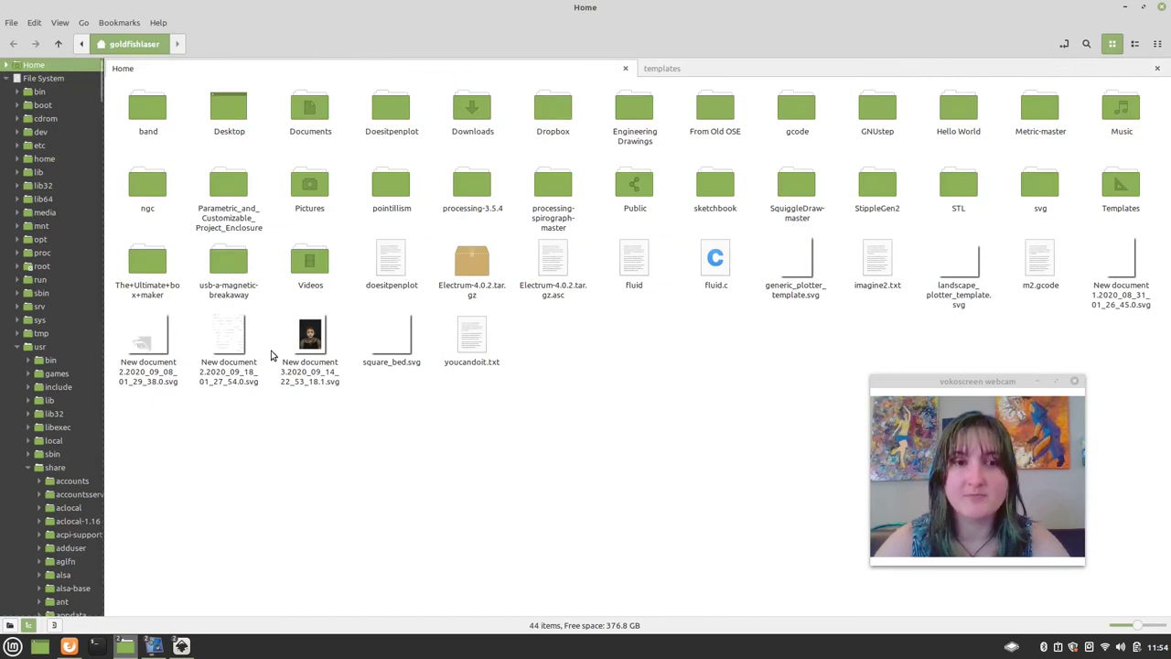
Paste square_bed.svg from Home into the elevated /usr/share/inkscape/templates window, then close it.
{"action": "right_click", "coordinate": [392, 325]}
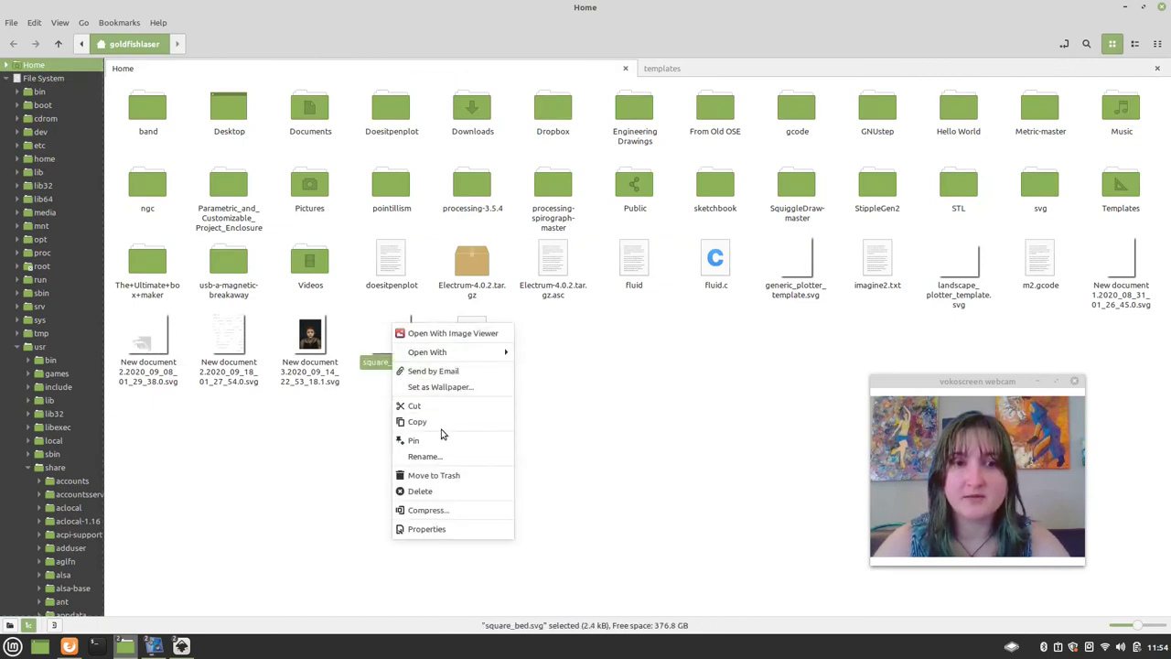
{"action": "left_click", "coordinate": [417, 422]}
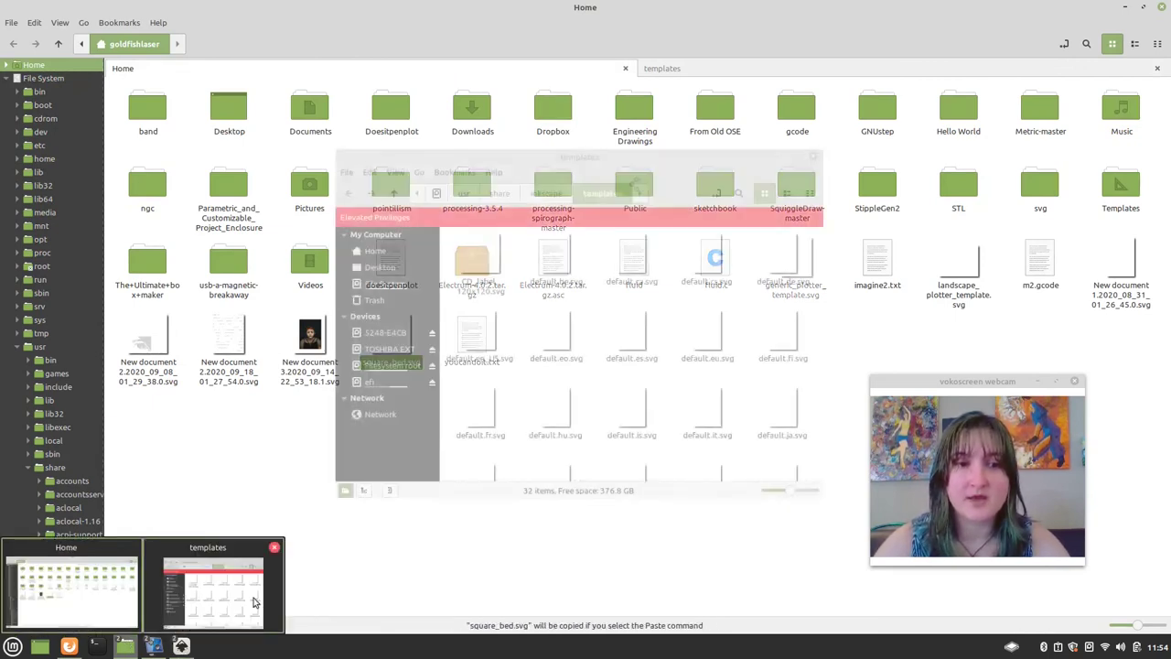
{"action": "mouse_move", "coordinate": [129, 647]}
{"action": "left_click", "coordinate": [187, 611]}
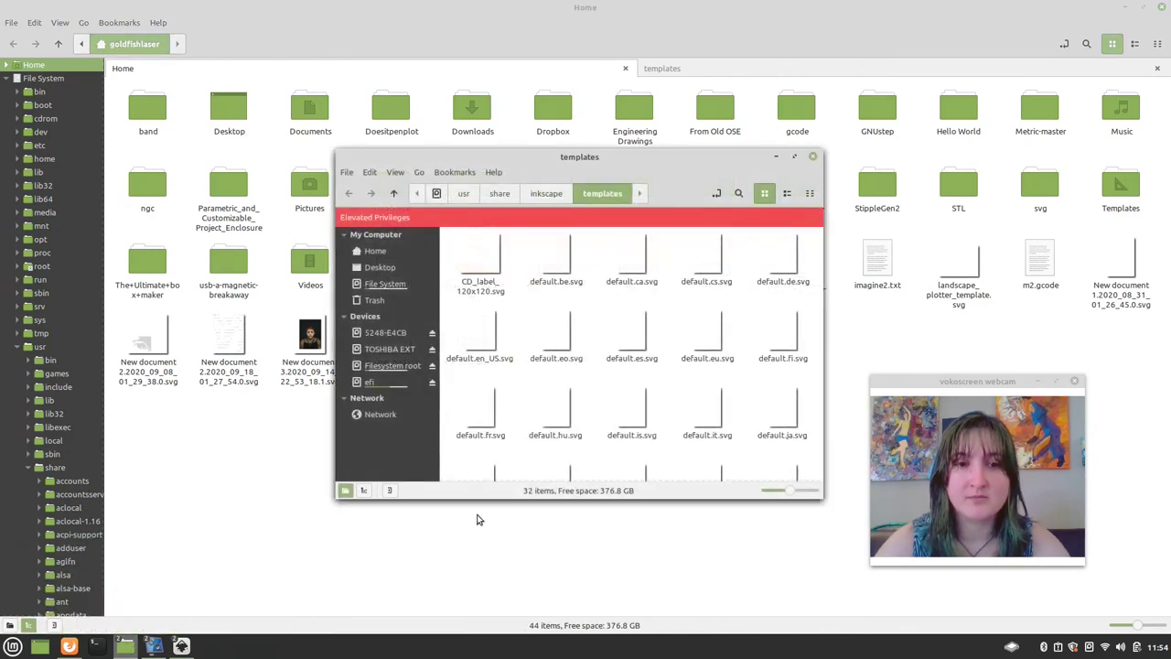
{"action": "right_click", "coordinate": [582, 440]}
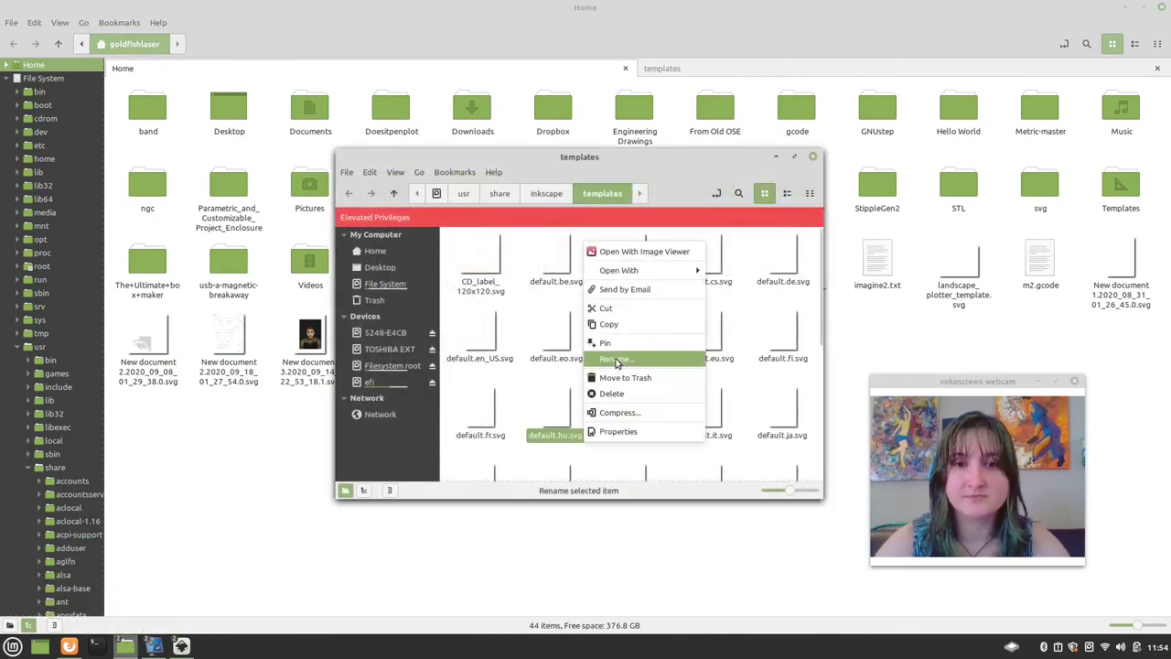
{"action": "left_click", "coordinate": [589, 464]}
{"action": "right_click", "coordinate": [589, 465]}
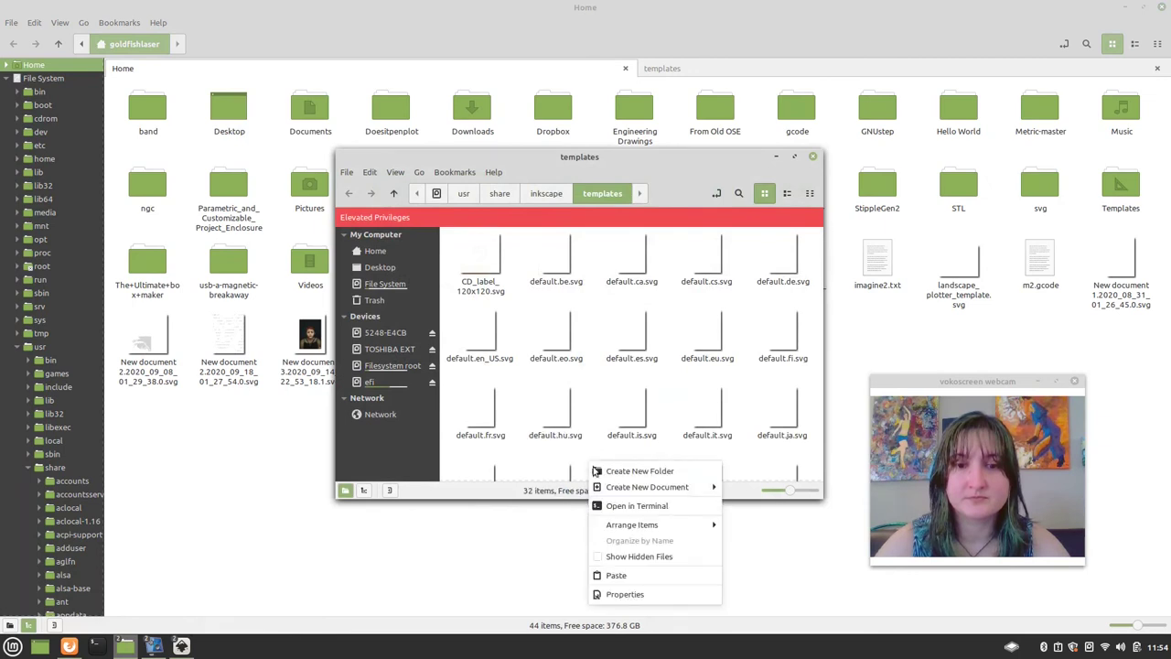
{"action": "left_click", "coordinate": [613, 569]}
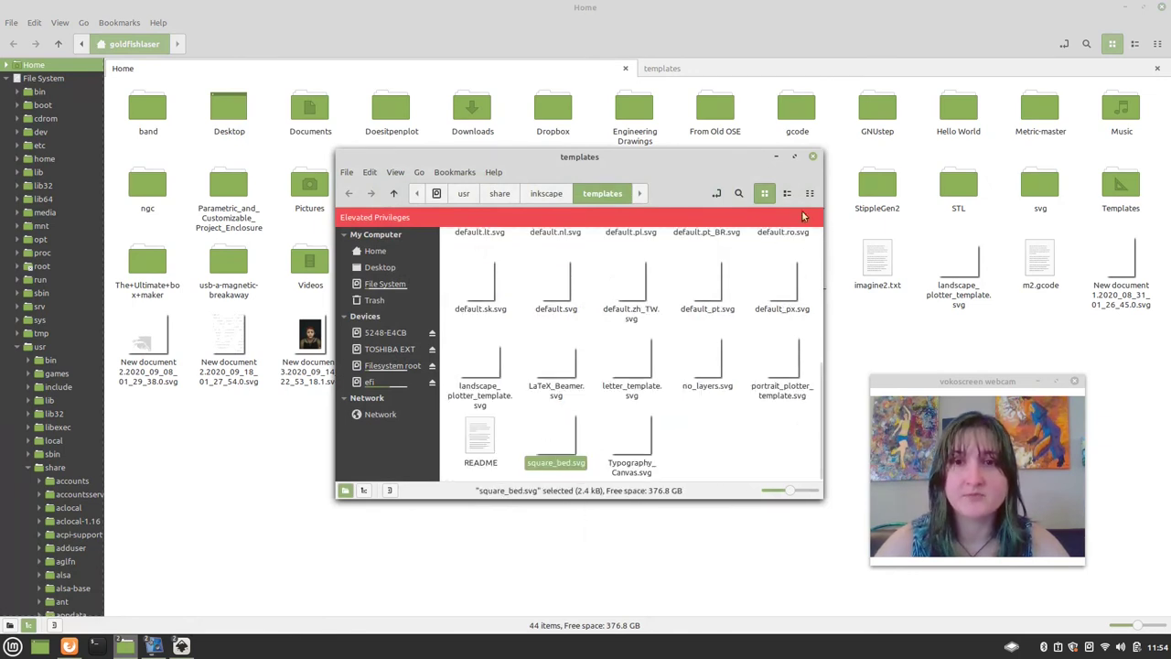
{"action": "left_click", "coordinate": [812, 157]}
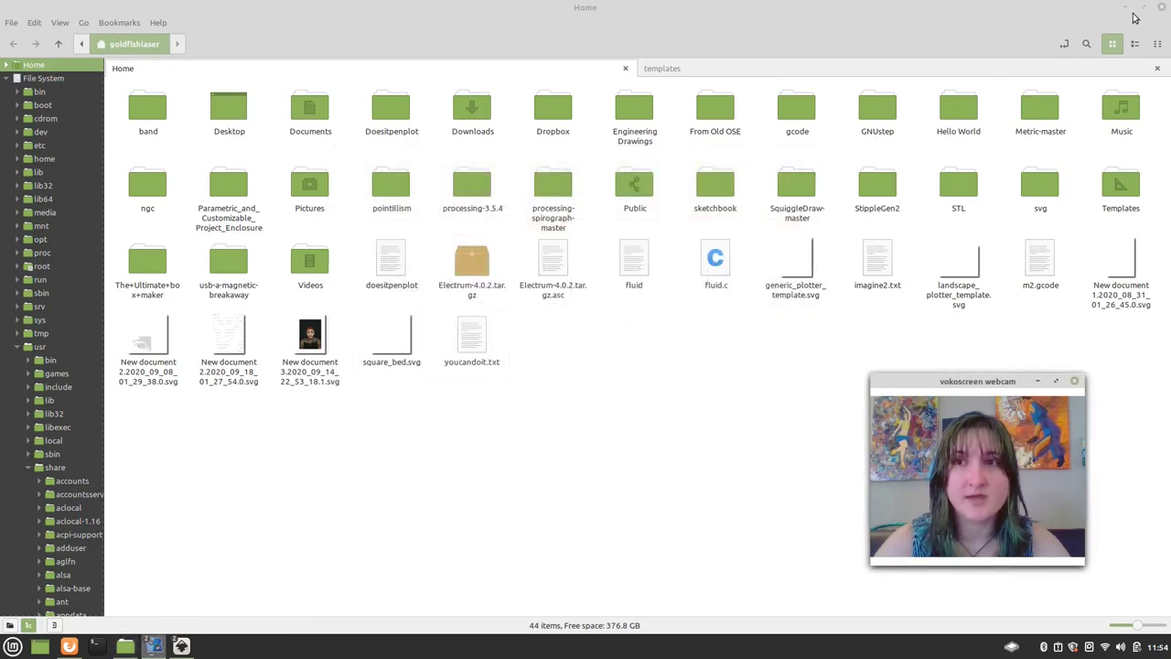
Close the square_bed.svg and New document 1 windows and relaunch Inkscape.
{"action": "left_click", "coordinate": [153, 646]}
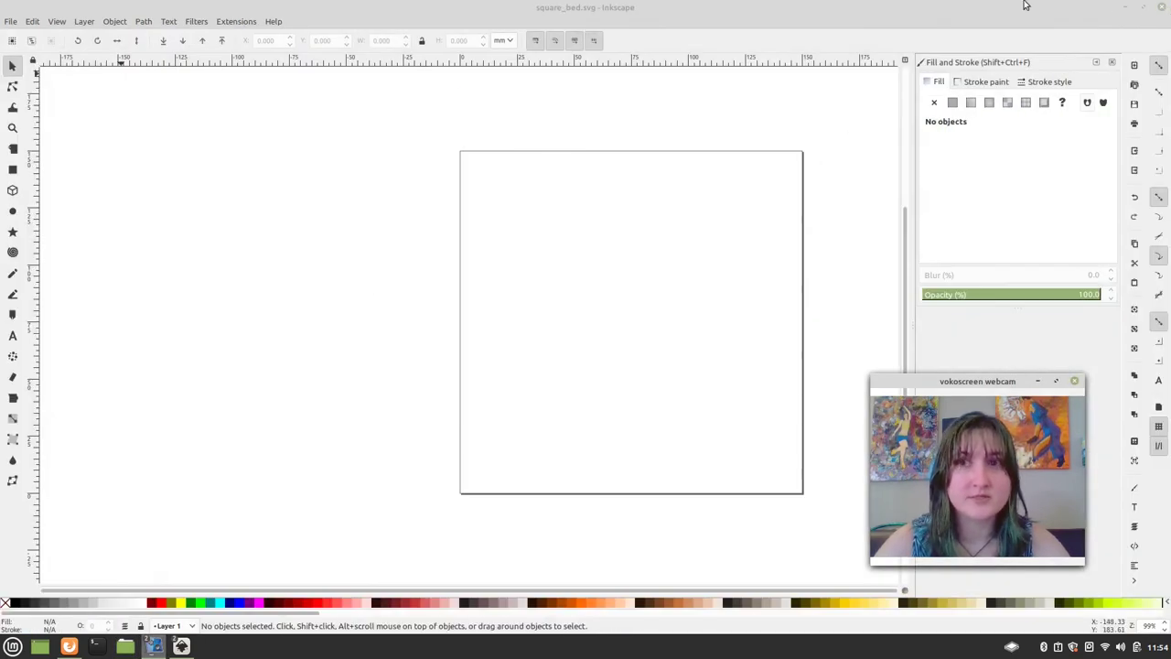
{"action": "left_click", "coordinate": [1165, 8]}
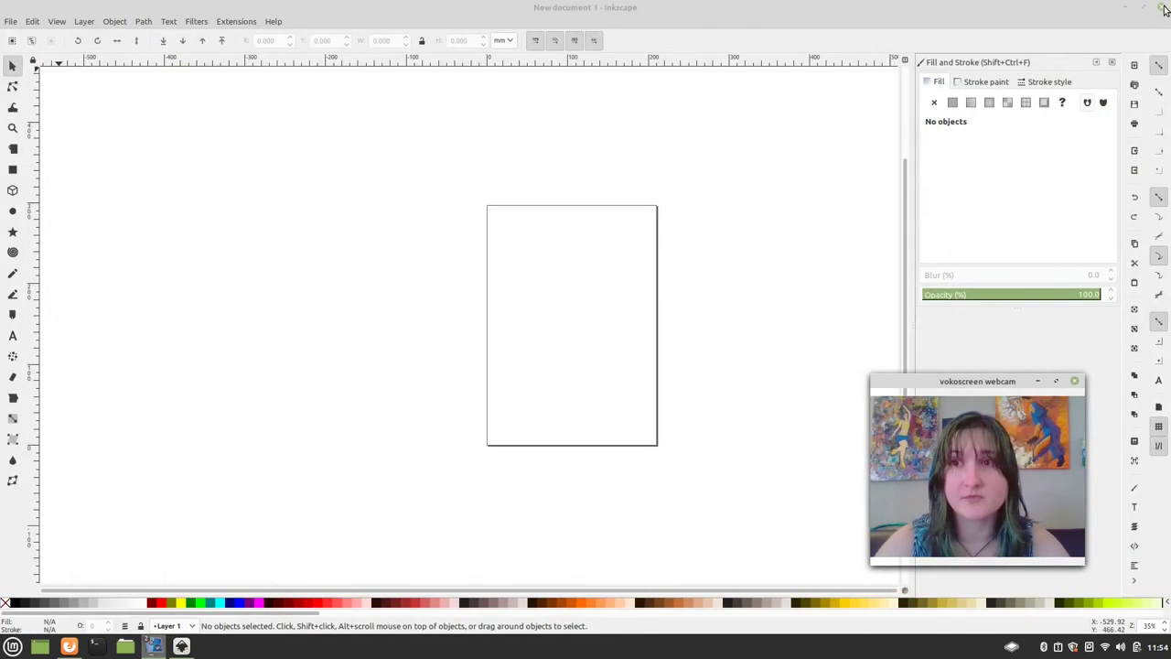
{"action": "left_click", "coordinate": [1164, 7]}
{"action": "left_click", "coordinate": [13, 646]}
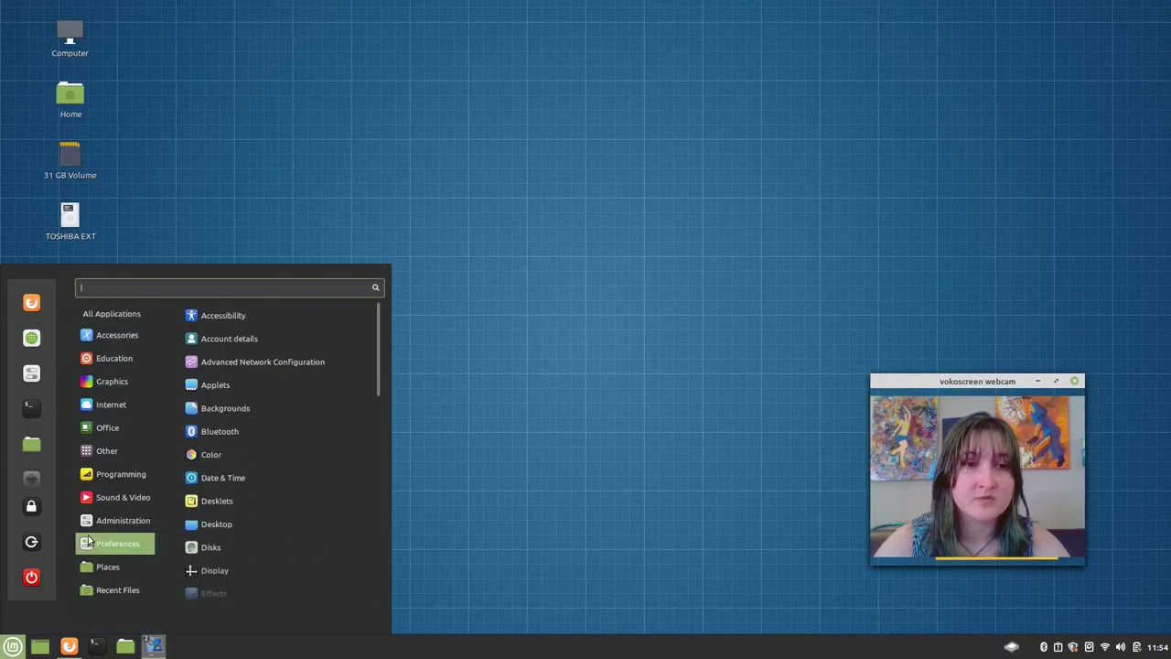
{"action": "mouse_move", "coordinate": [132, 384]}
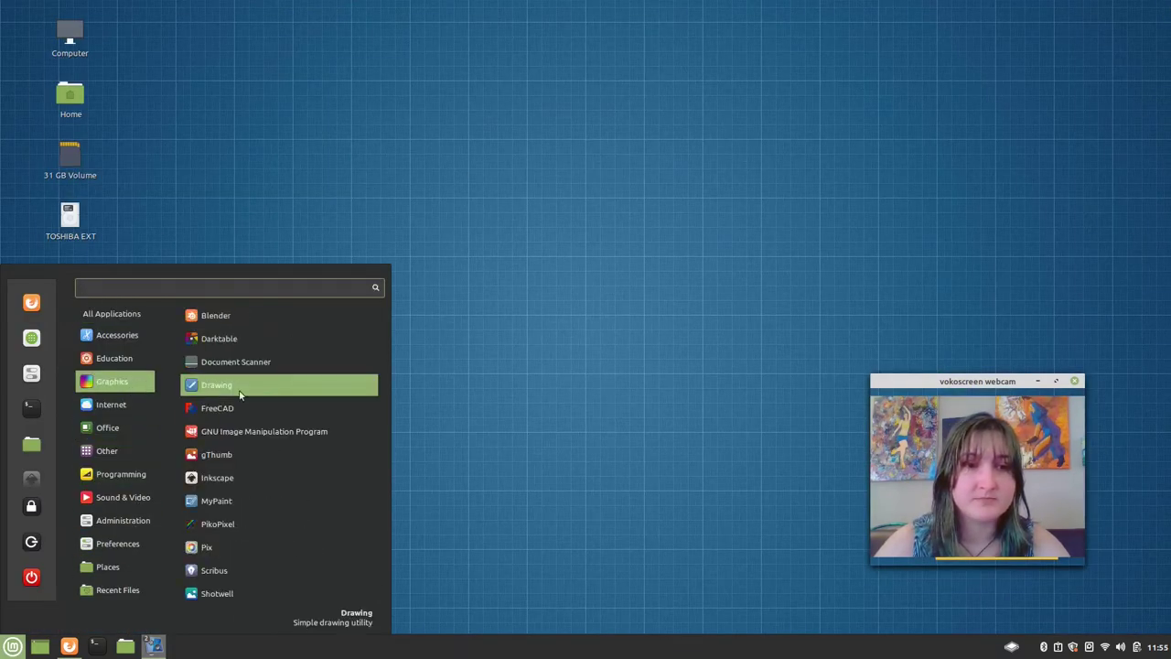
{"action": "left_click", "coordinate": [244, 481]}
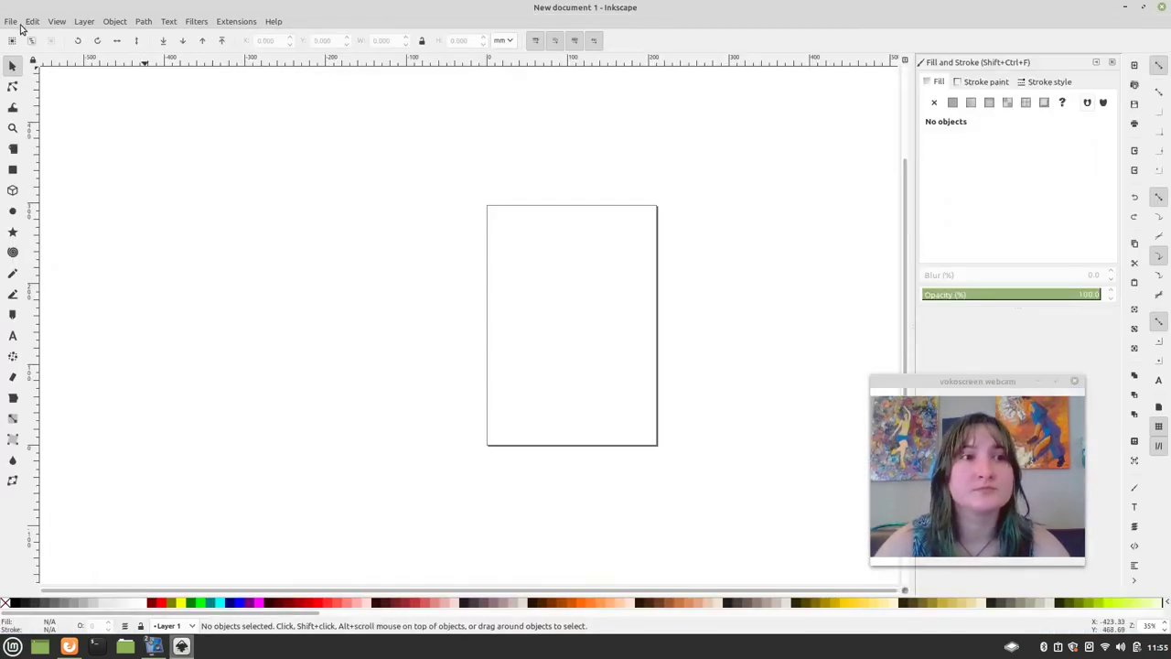
Open File > New from Template and select the square bed template to preview it.
{"action": "left_click", "coordinate": [8, 23]}
{"action": "mouse_move", "coordinate": [60, 81]}
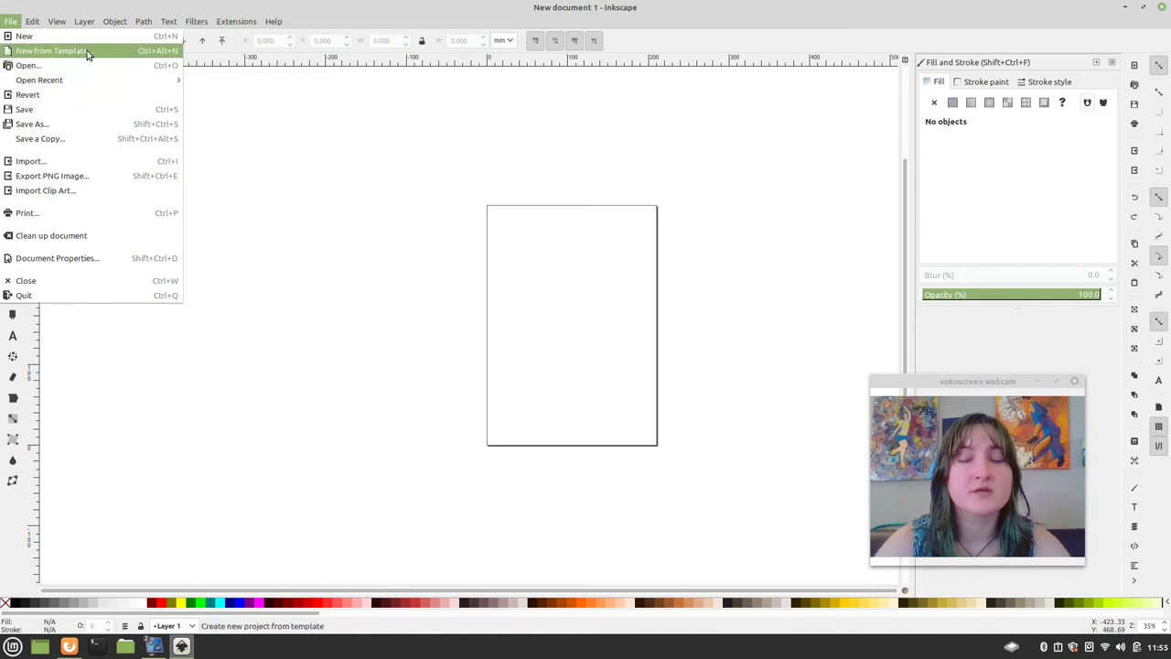
{"action": "left_click", "coordinate": [87, 53]}
{"action": "scroll", "coordinate": [505, 318], "scroll_direction": "down", "scroll_amount": 4}
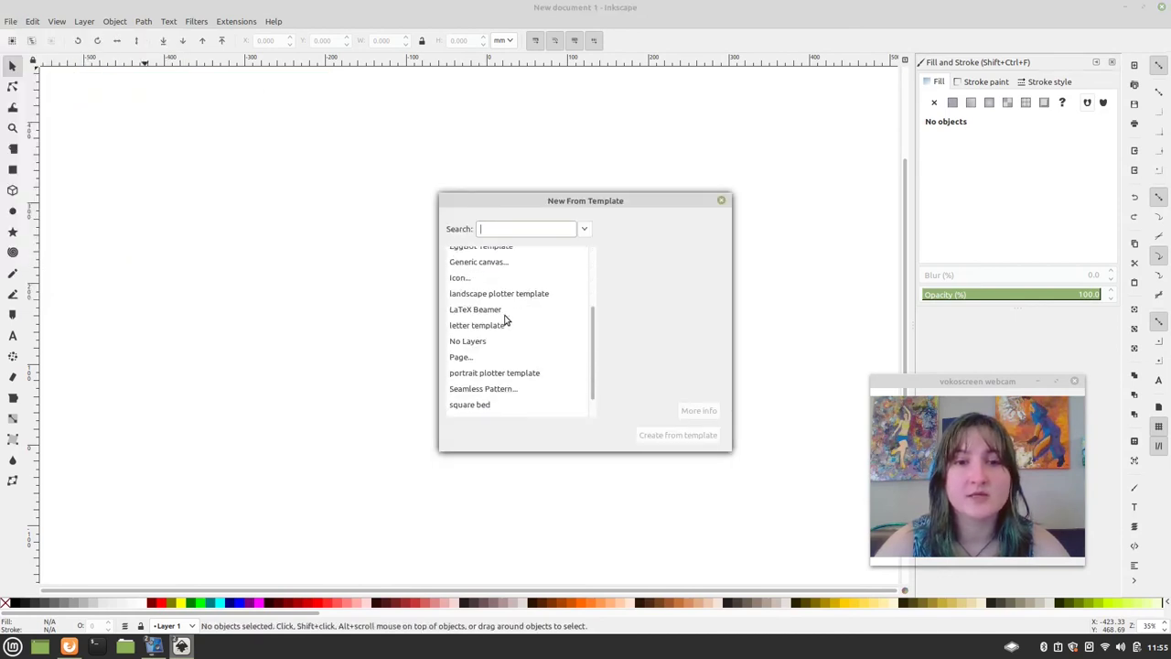
{"action": "left_click", "coordinate": [485, 405]}
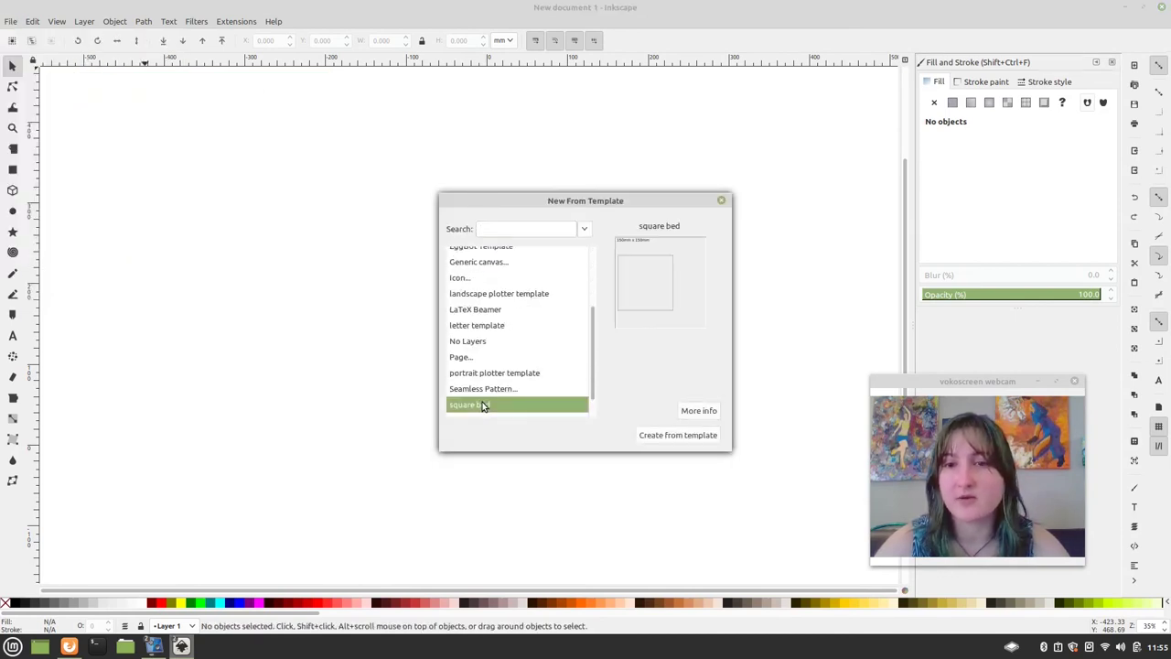